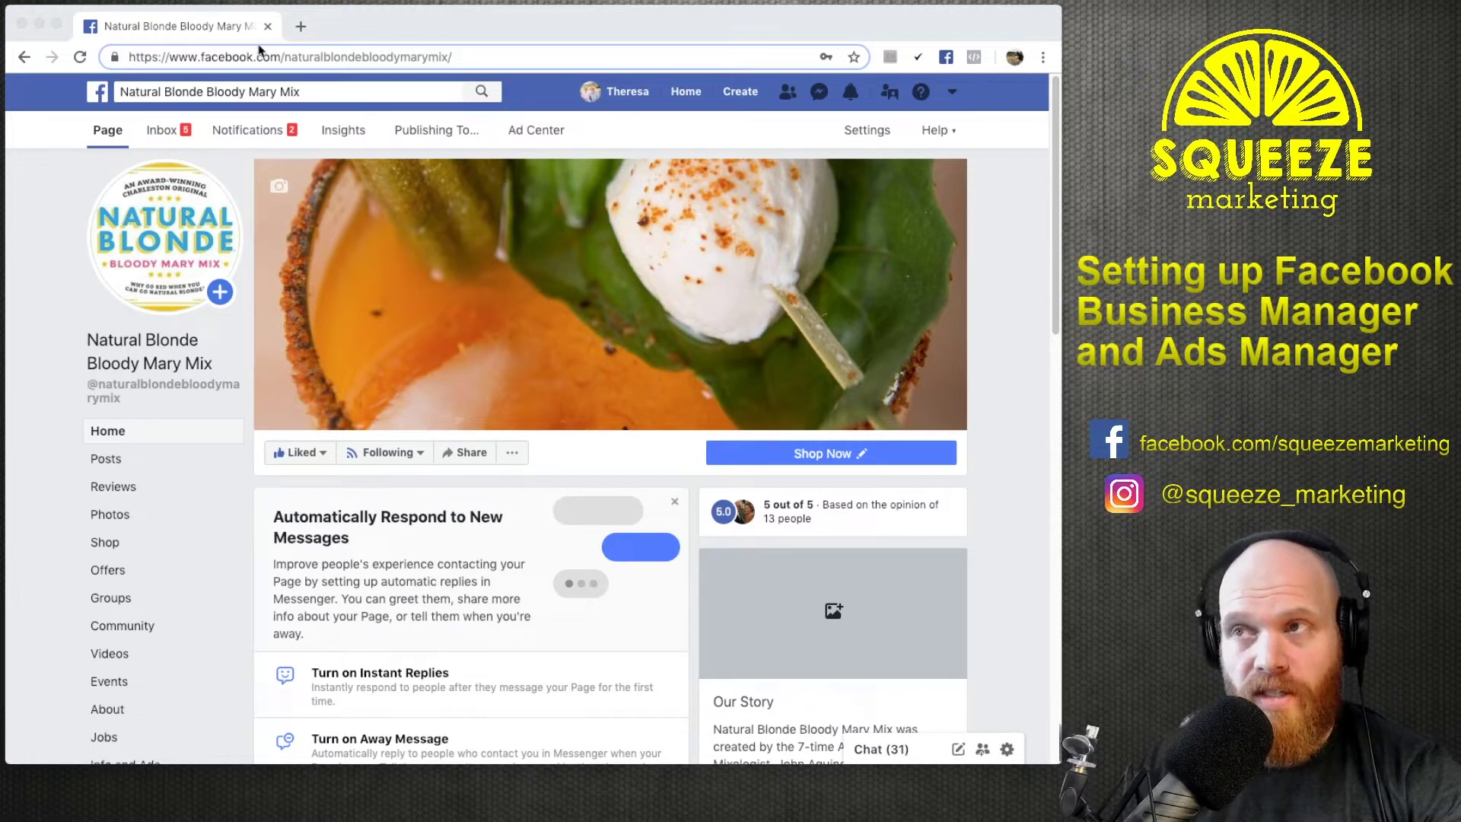
Open business.facebook.com in a new Chrome tab.
left_click(301, 26)
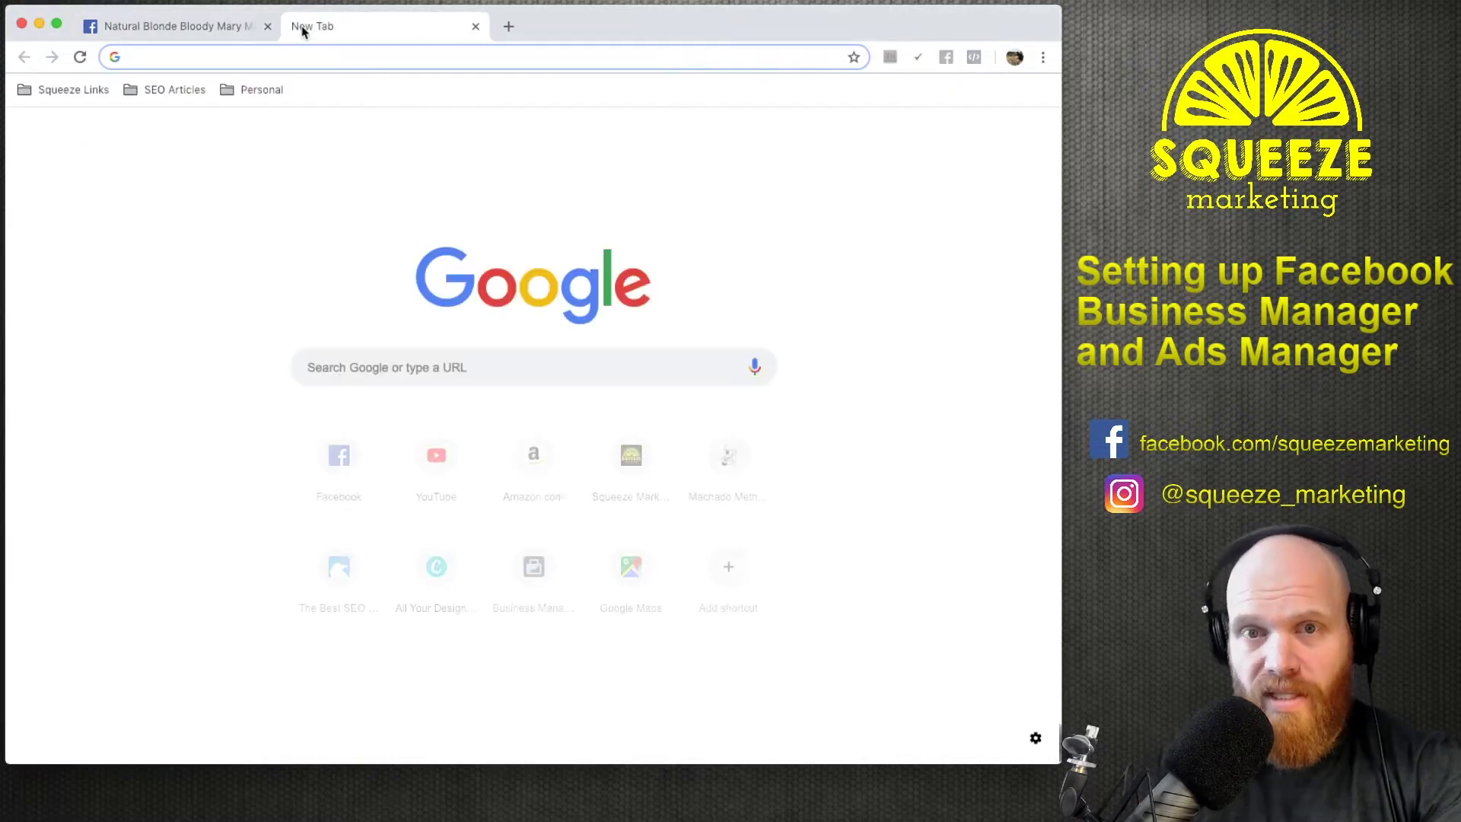
type("business.facebook.com")
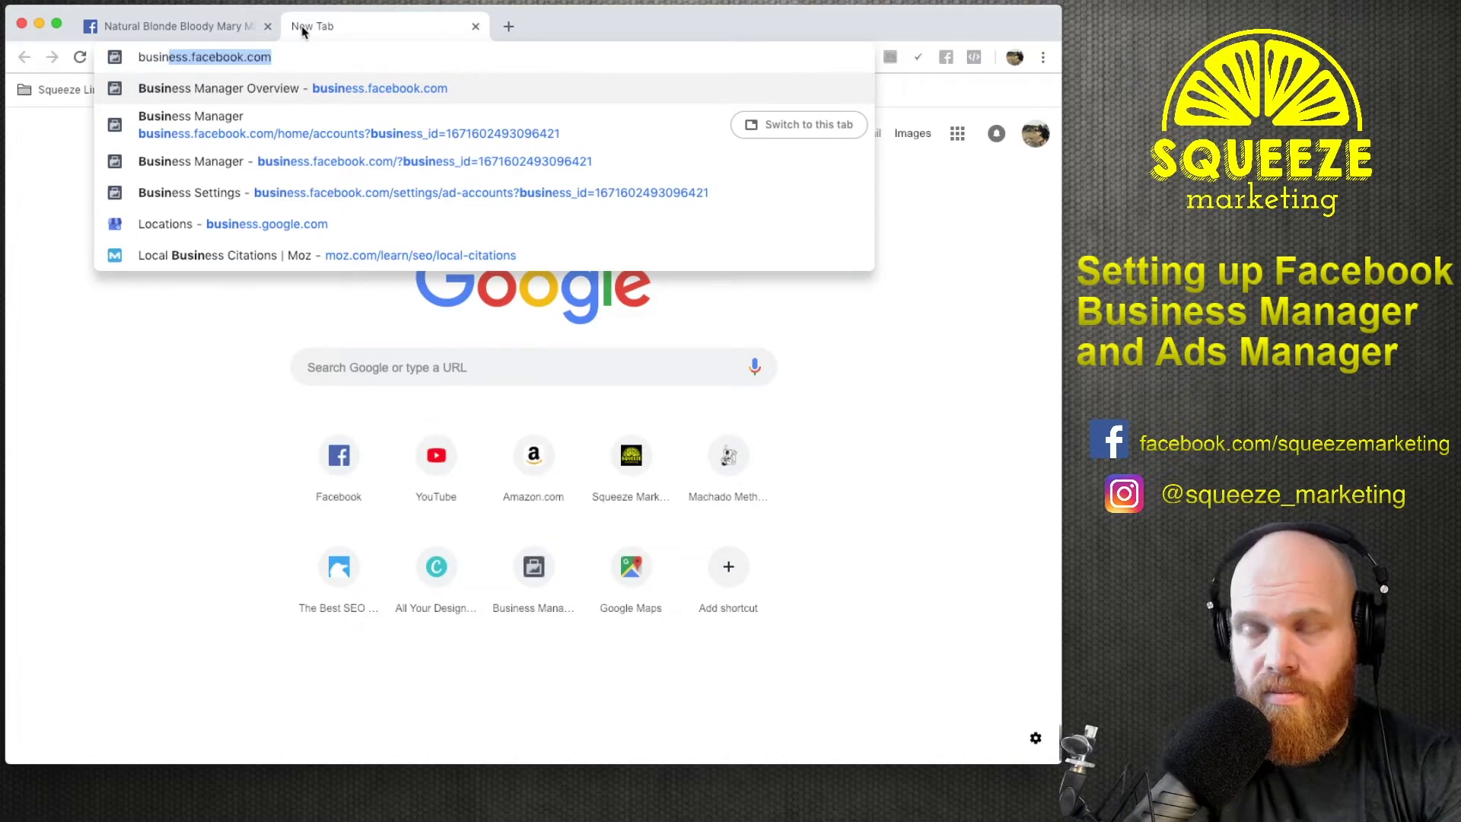
key("Return")
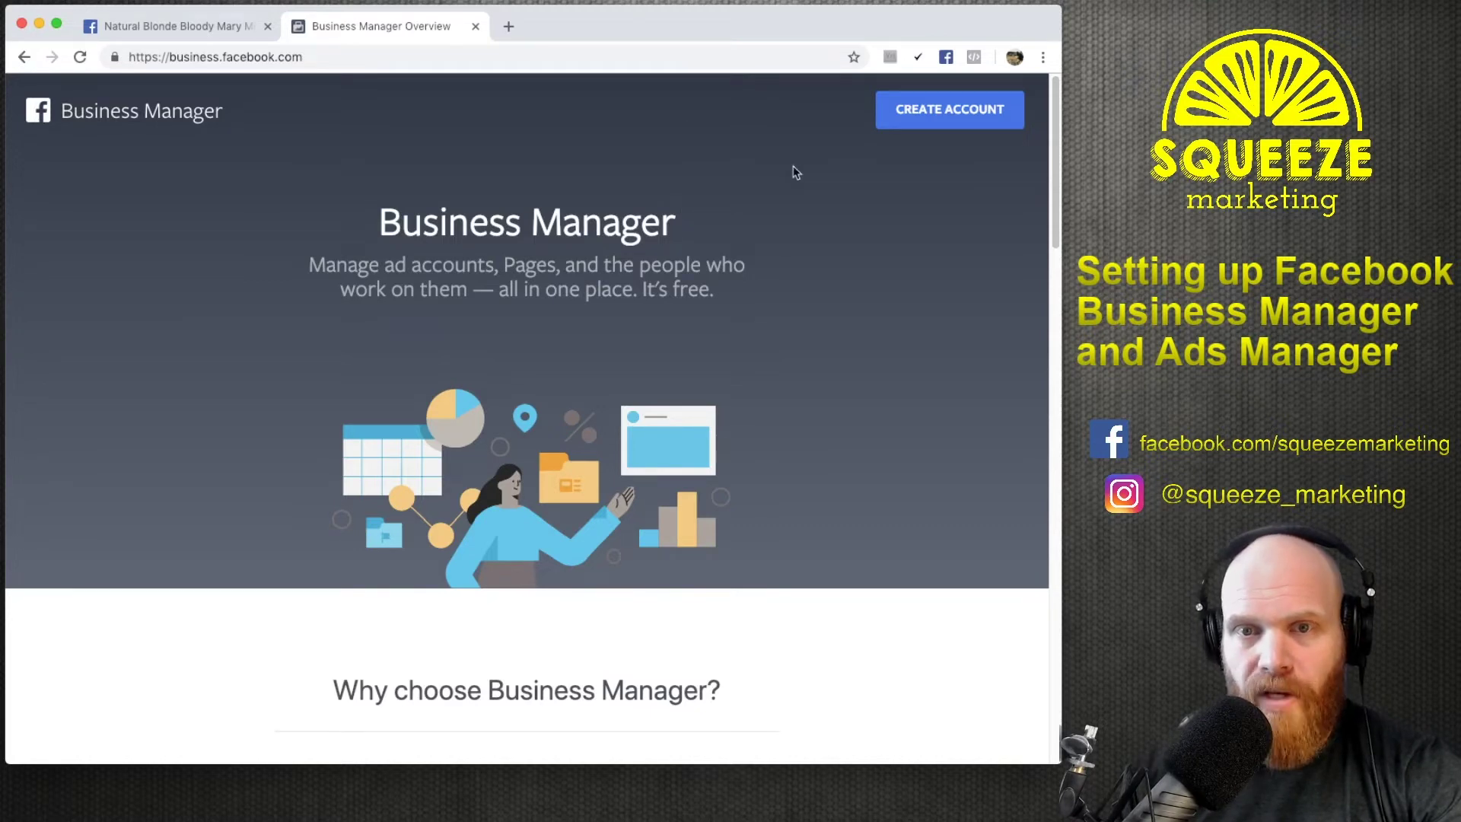
Create an account named 'Natural Blonde Bloody Mary Mix' with the business e-mail, then continue to business details.
left_click(986, 114)
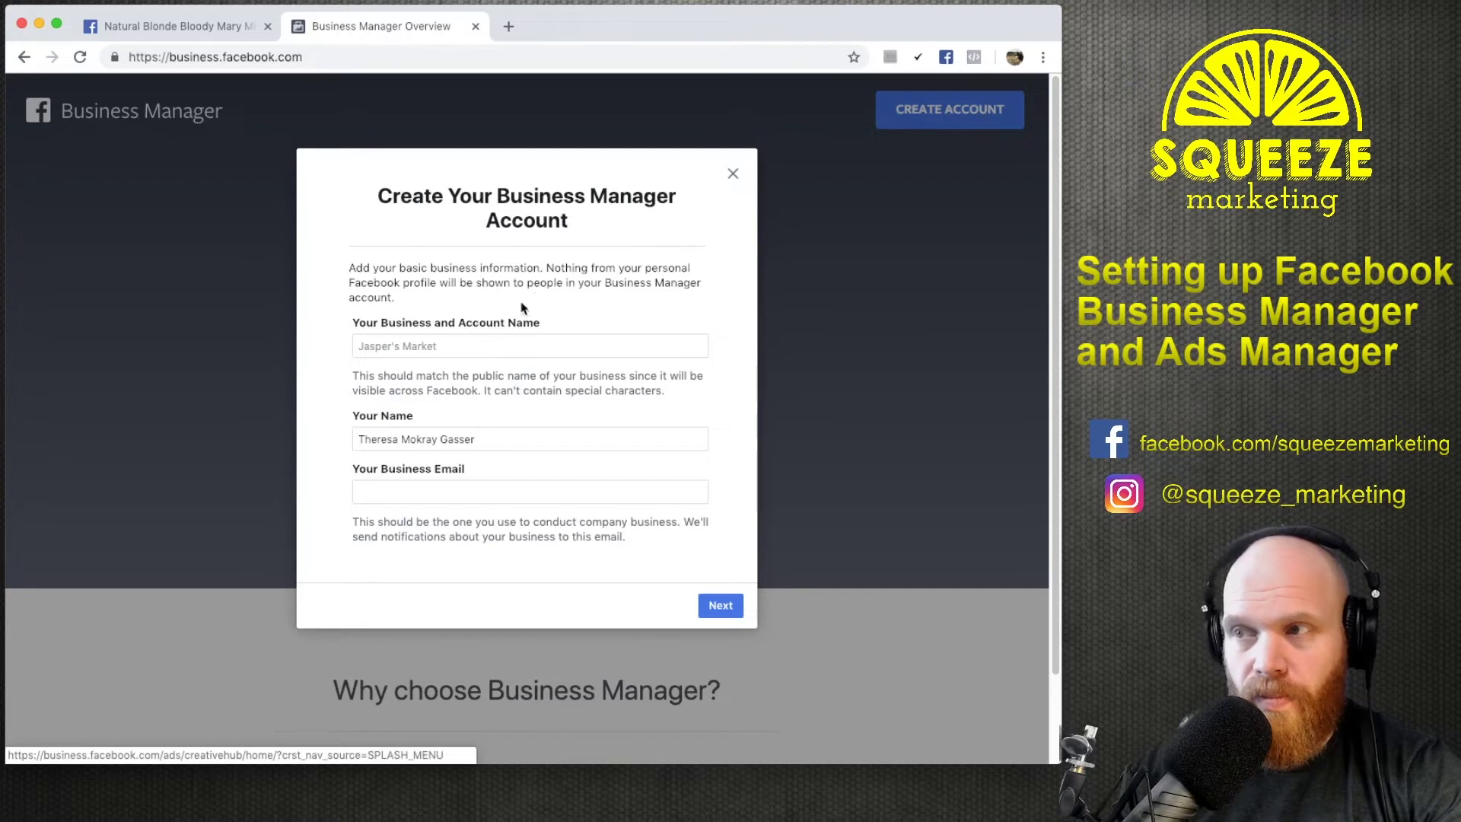
left_click(472, 346)
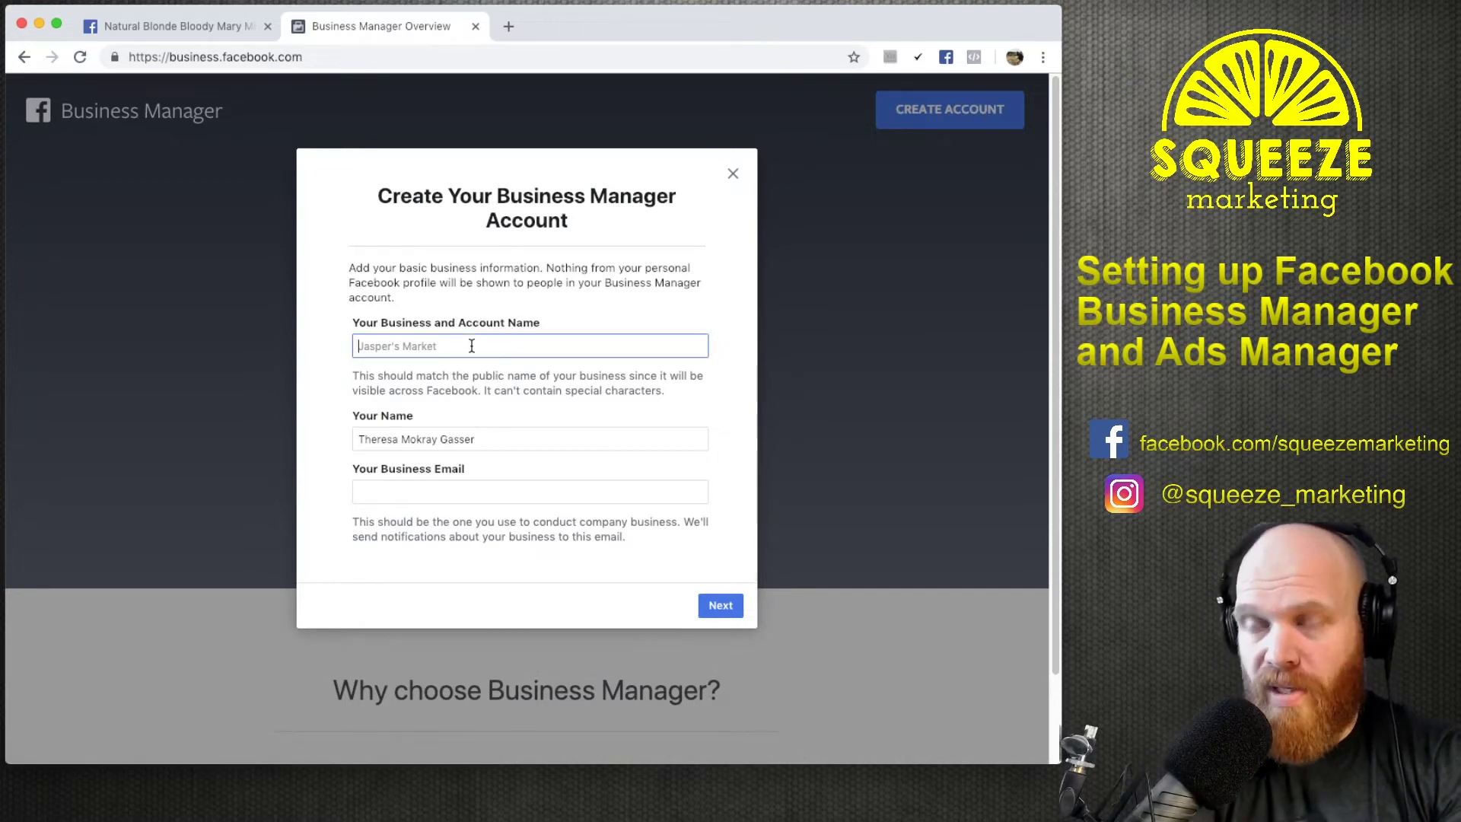
type("Natural Blo")
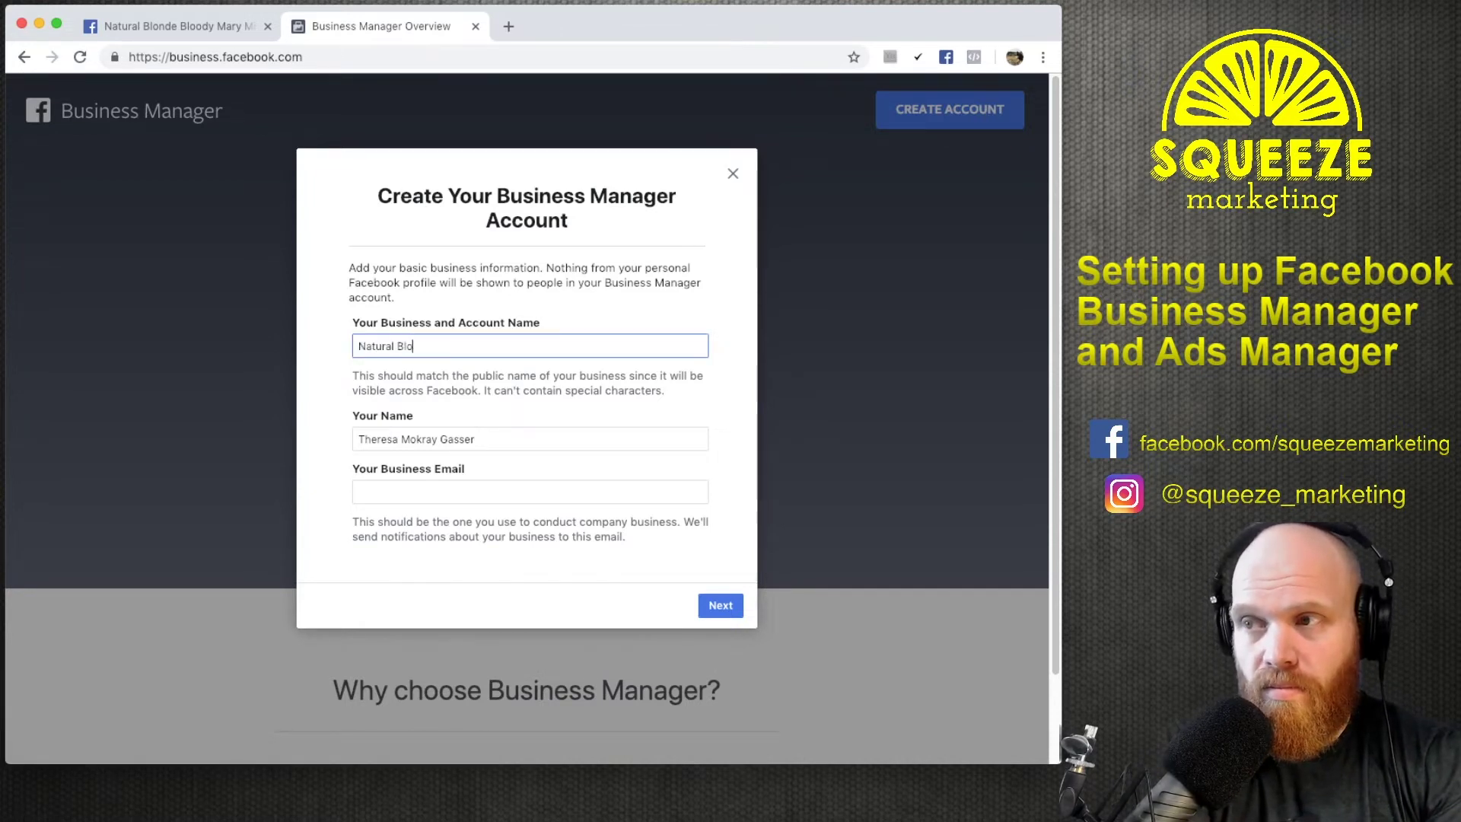
type("nde Bloody Mary Mix")
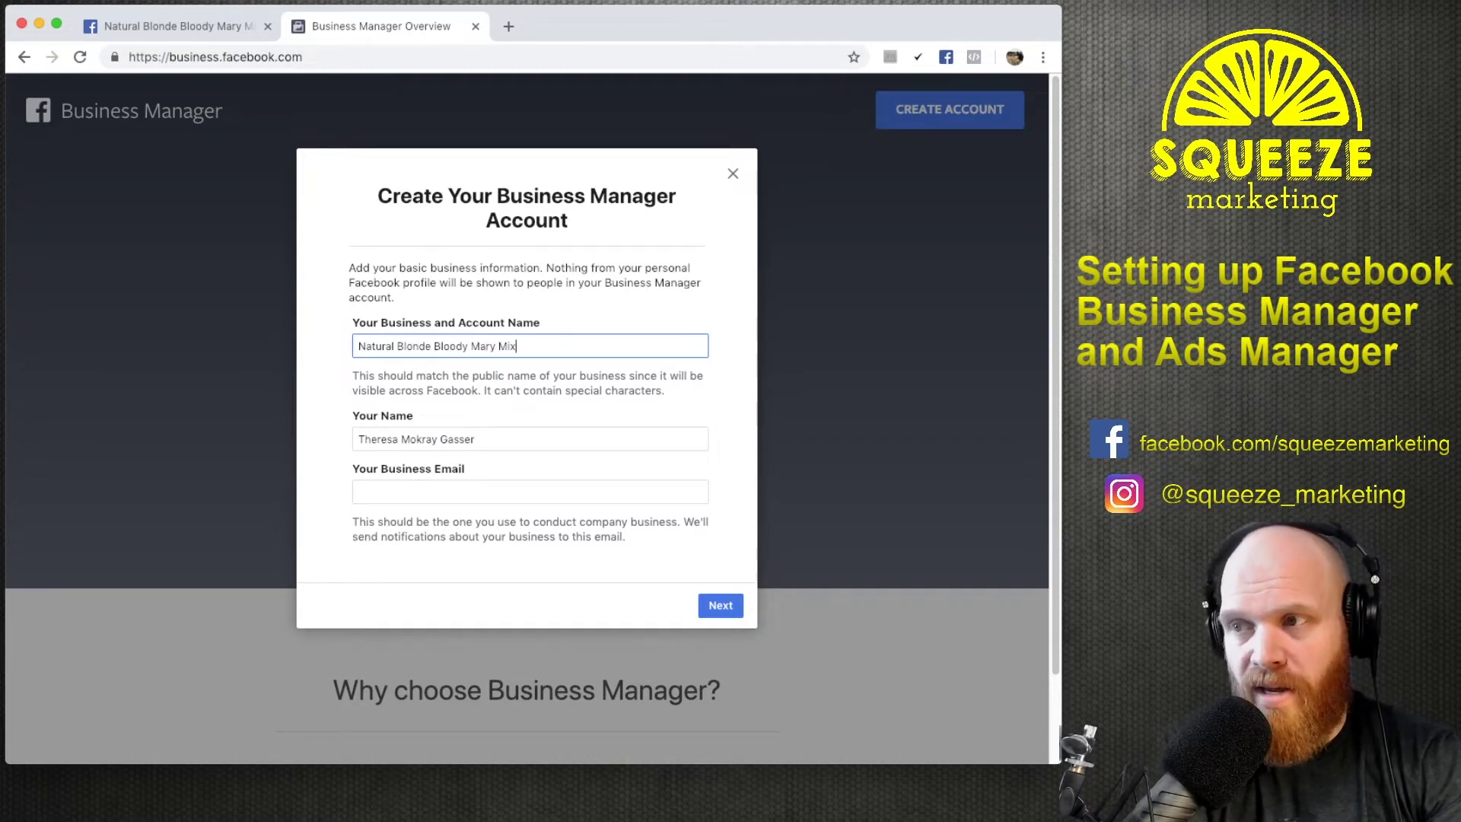
key("Tab")
key("Tab")
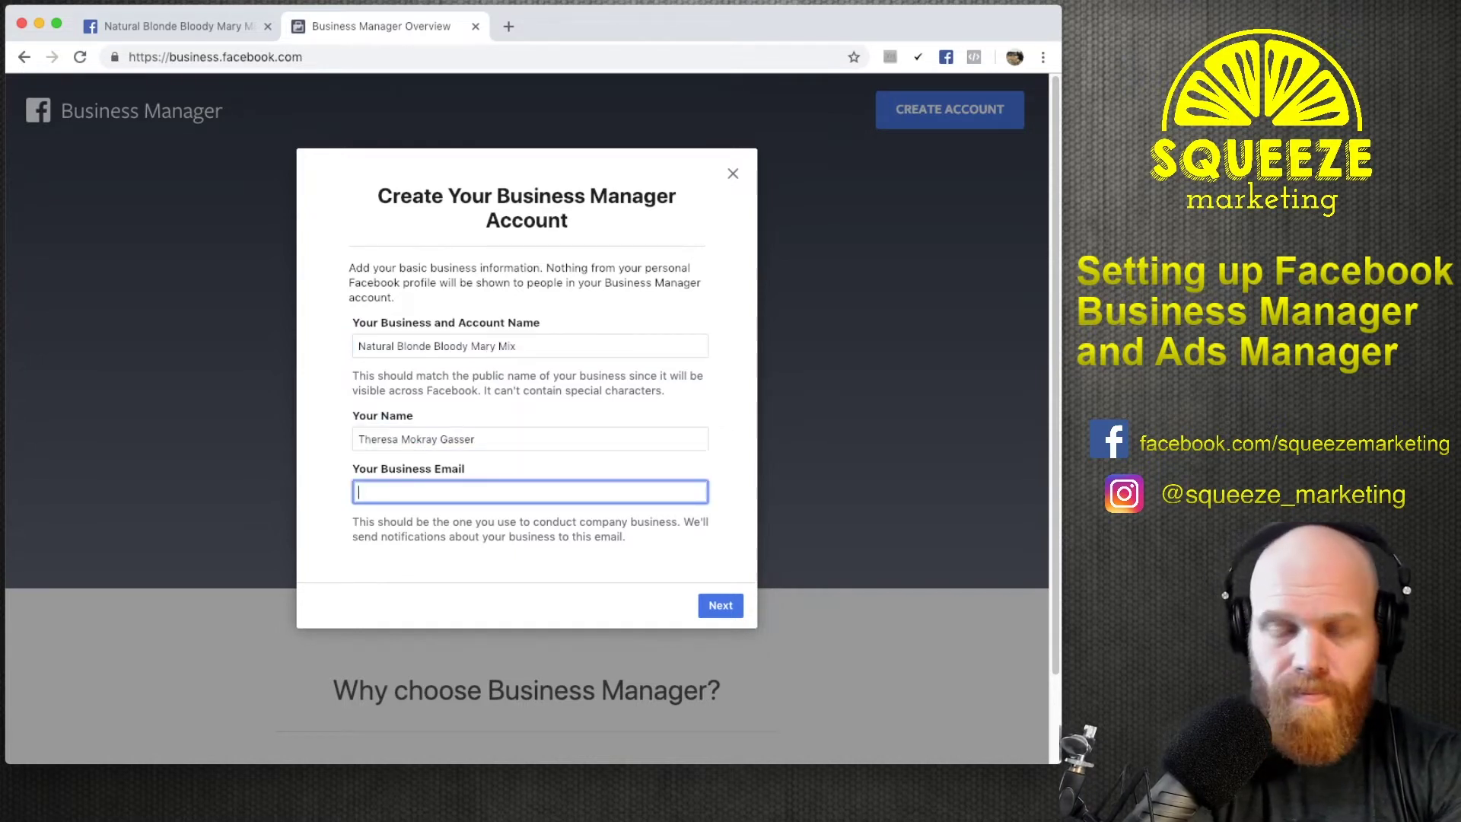
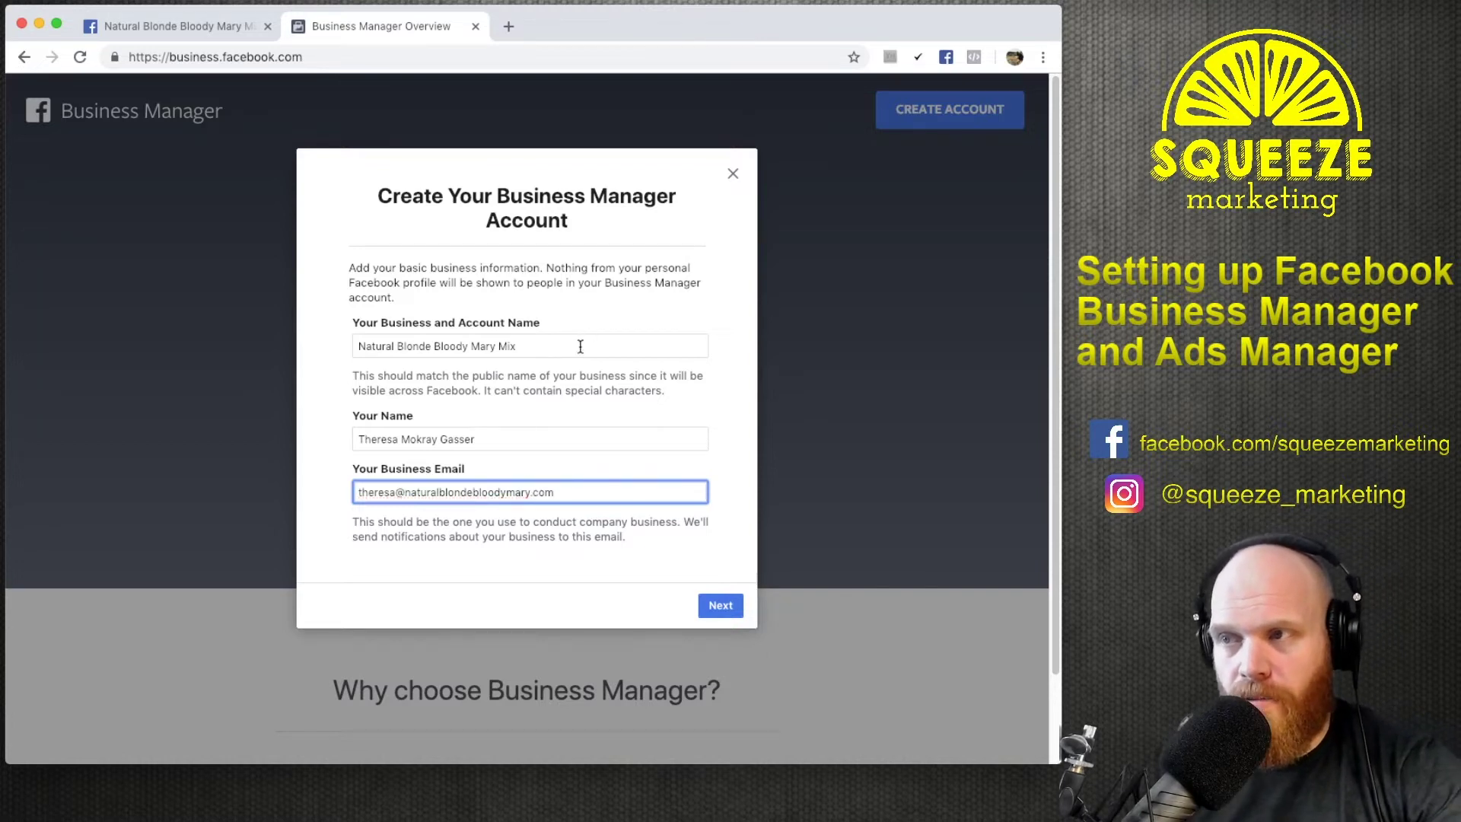
left_click(530, 438)
left_click(582, 493)
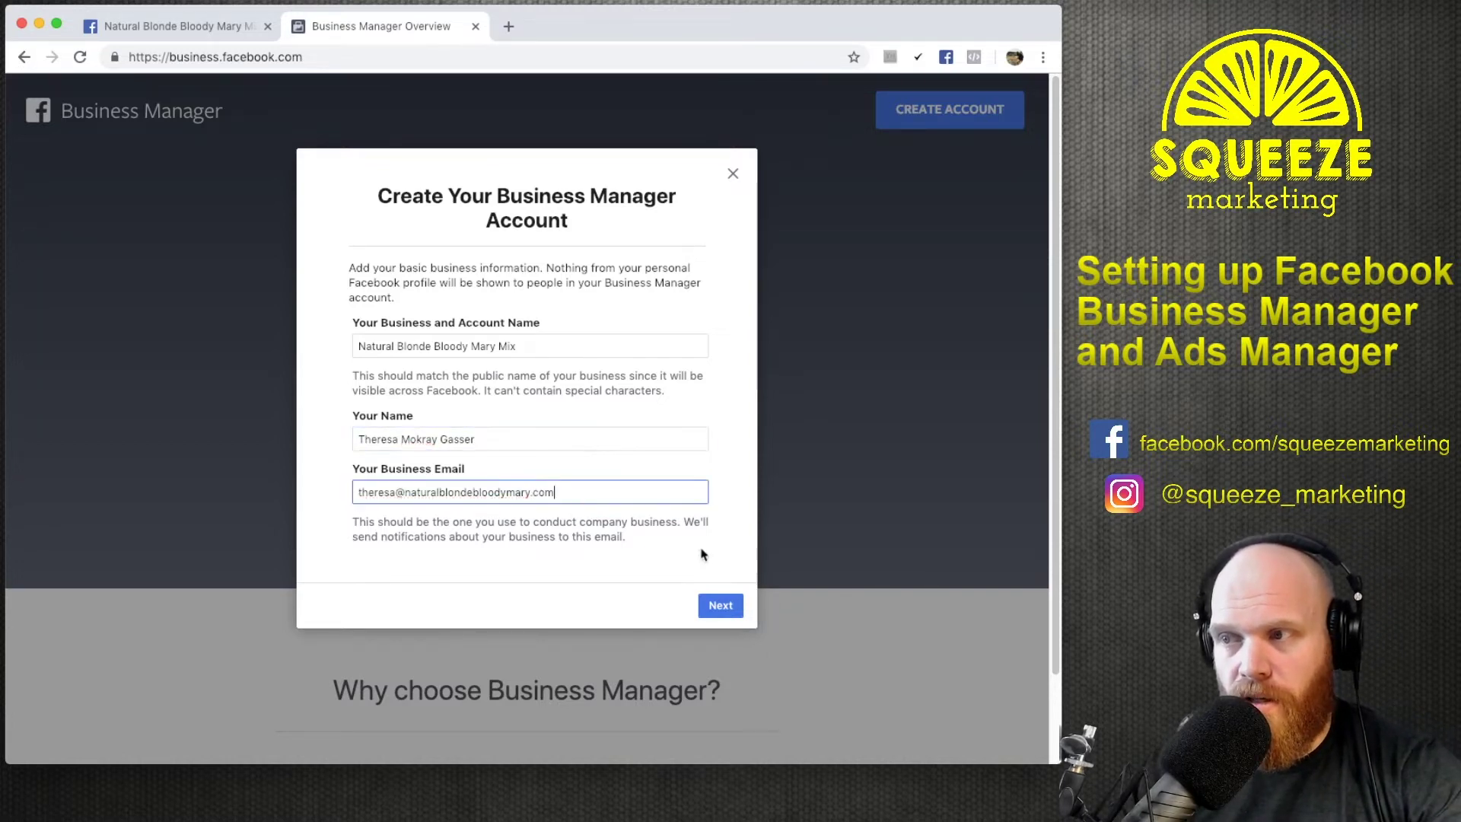
left_click(719, 606)
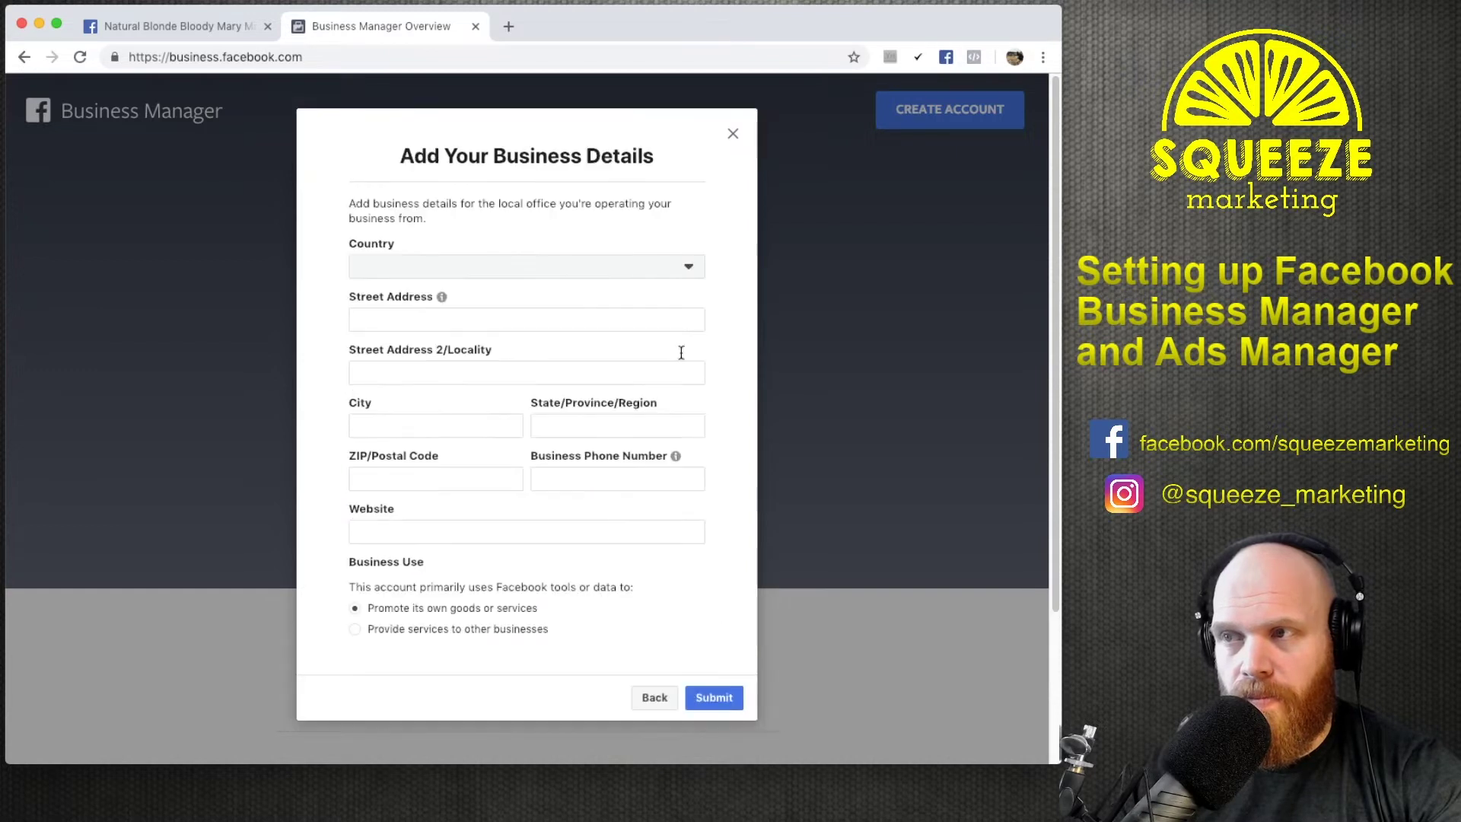
Choose United States as the country and enter the business's PO box street address.
left_click(481, 270)
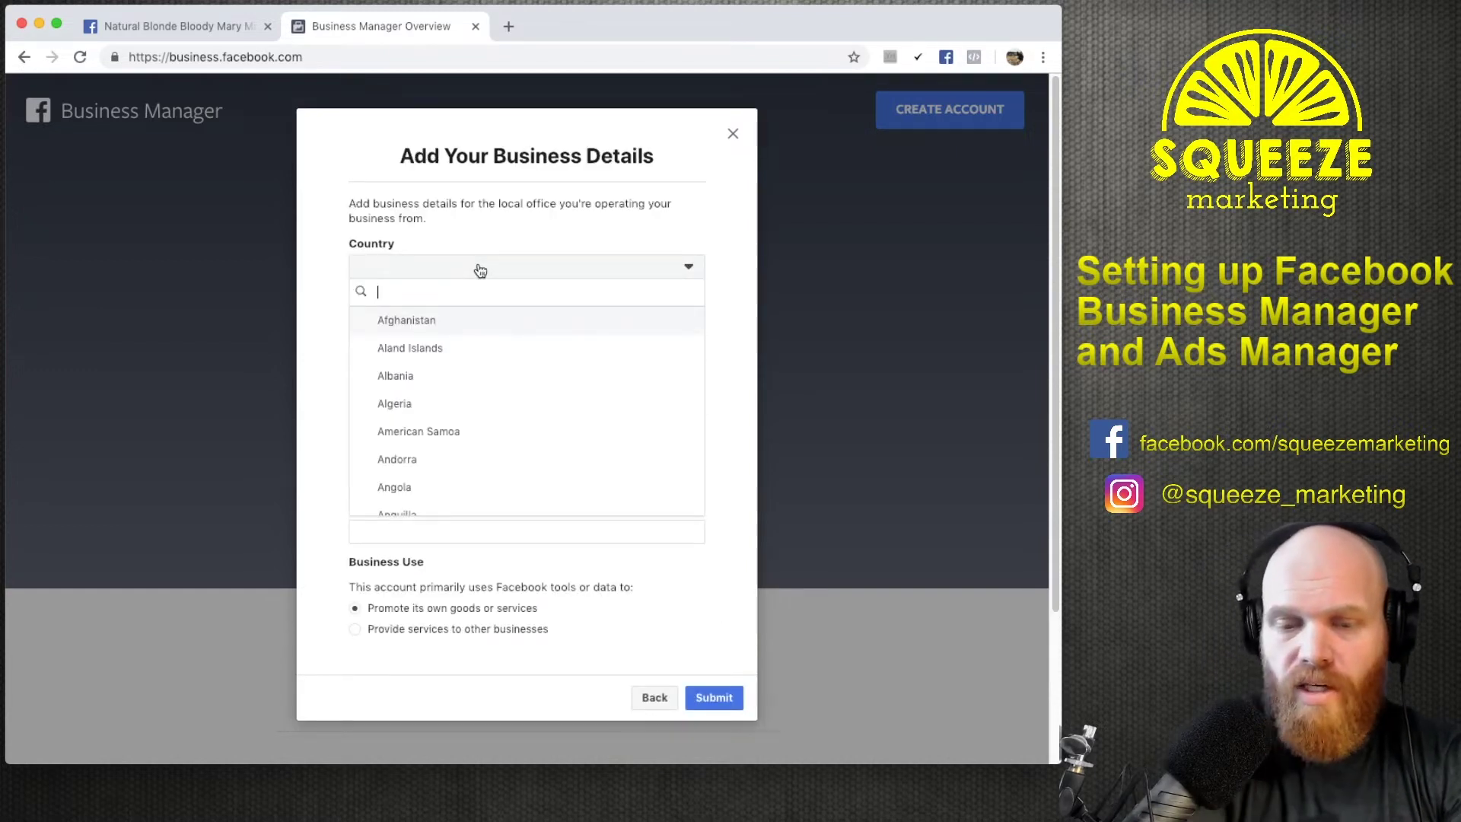
type("united")
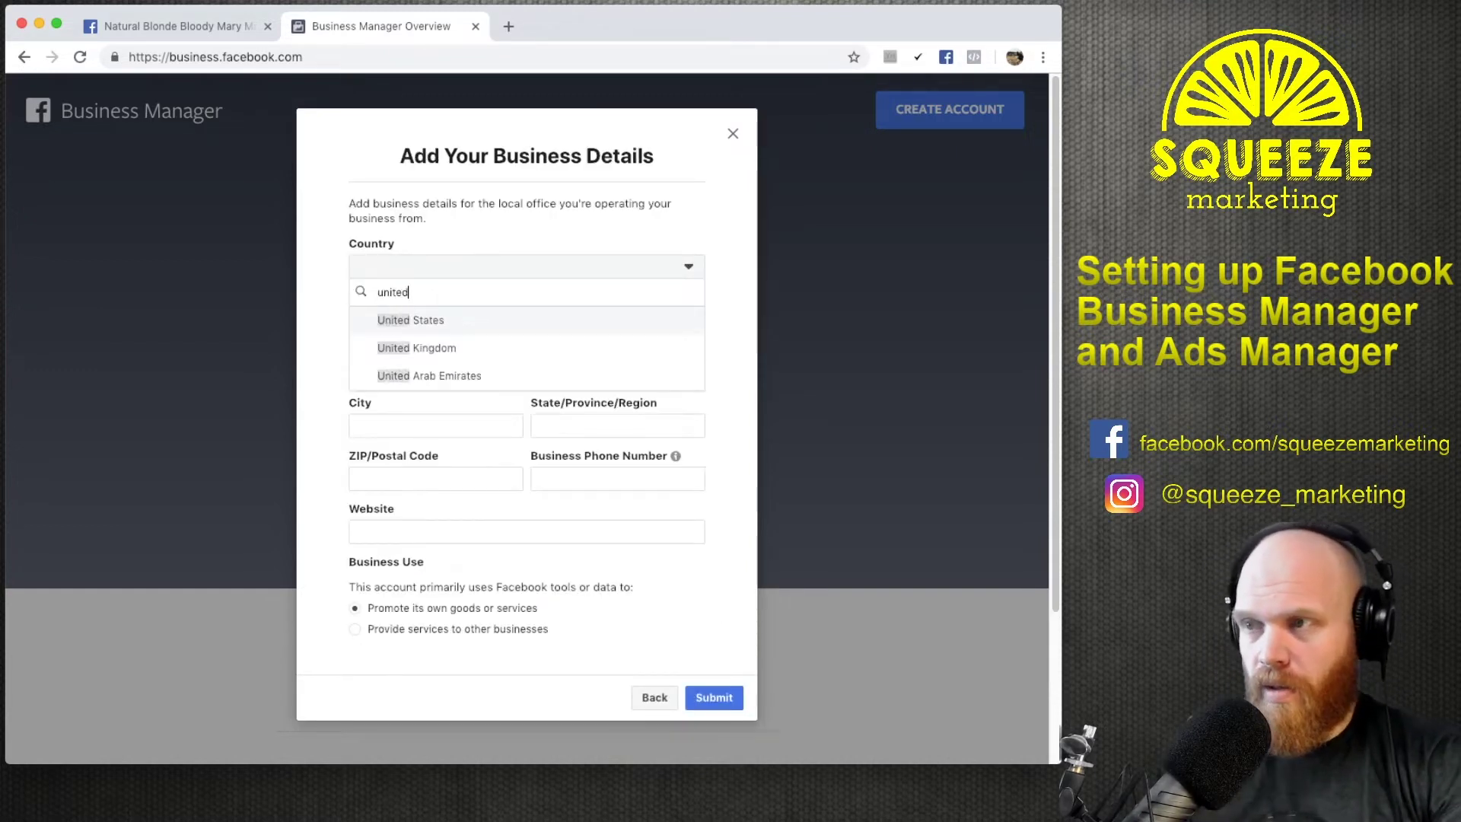
left_click(449, 319)
left_click(414, 316)
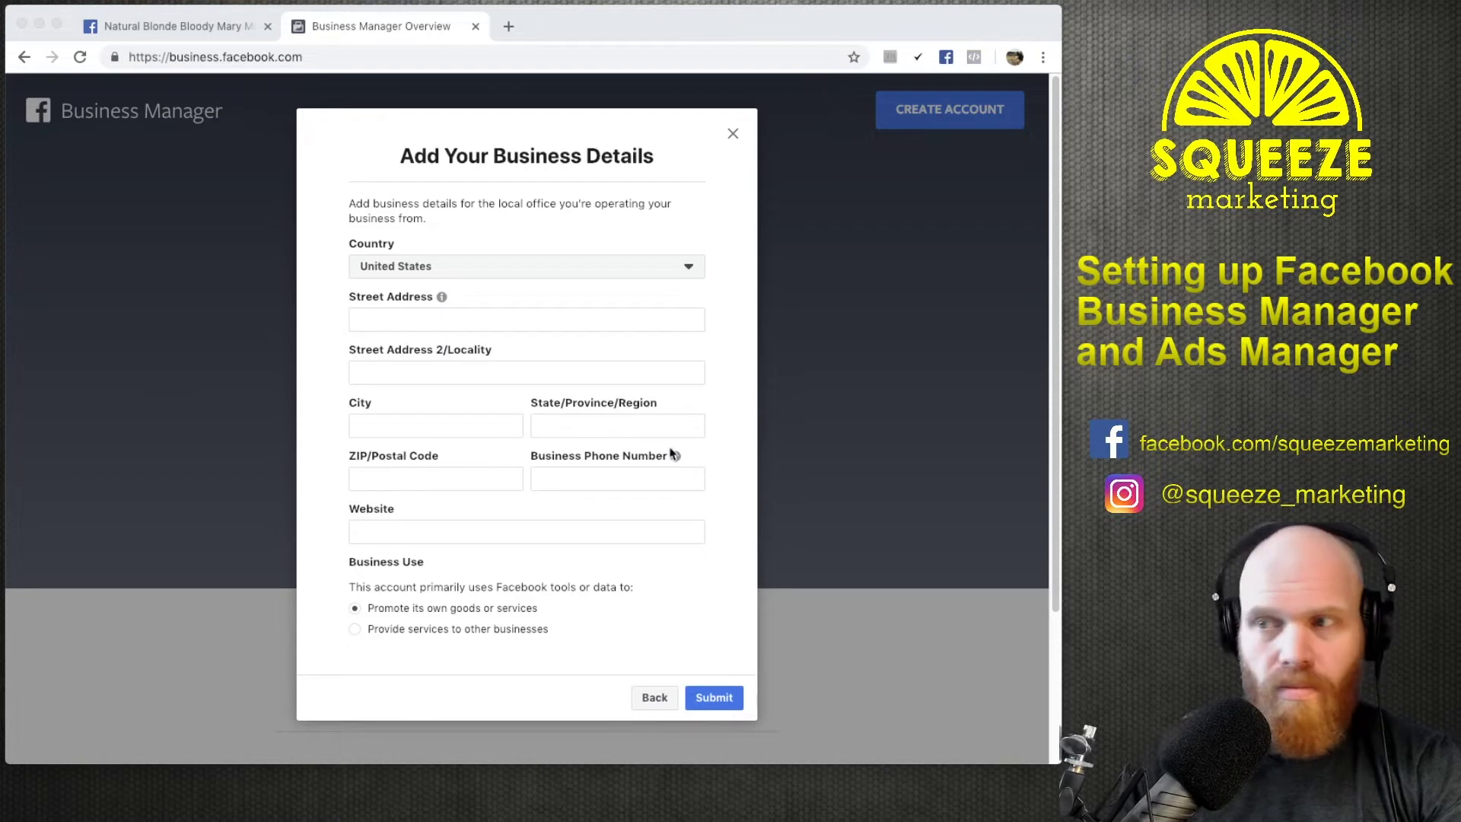
left_click(455, 316)
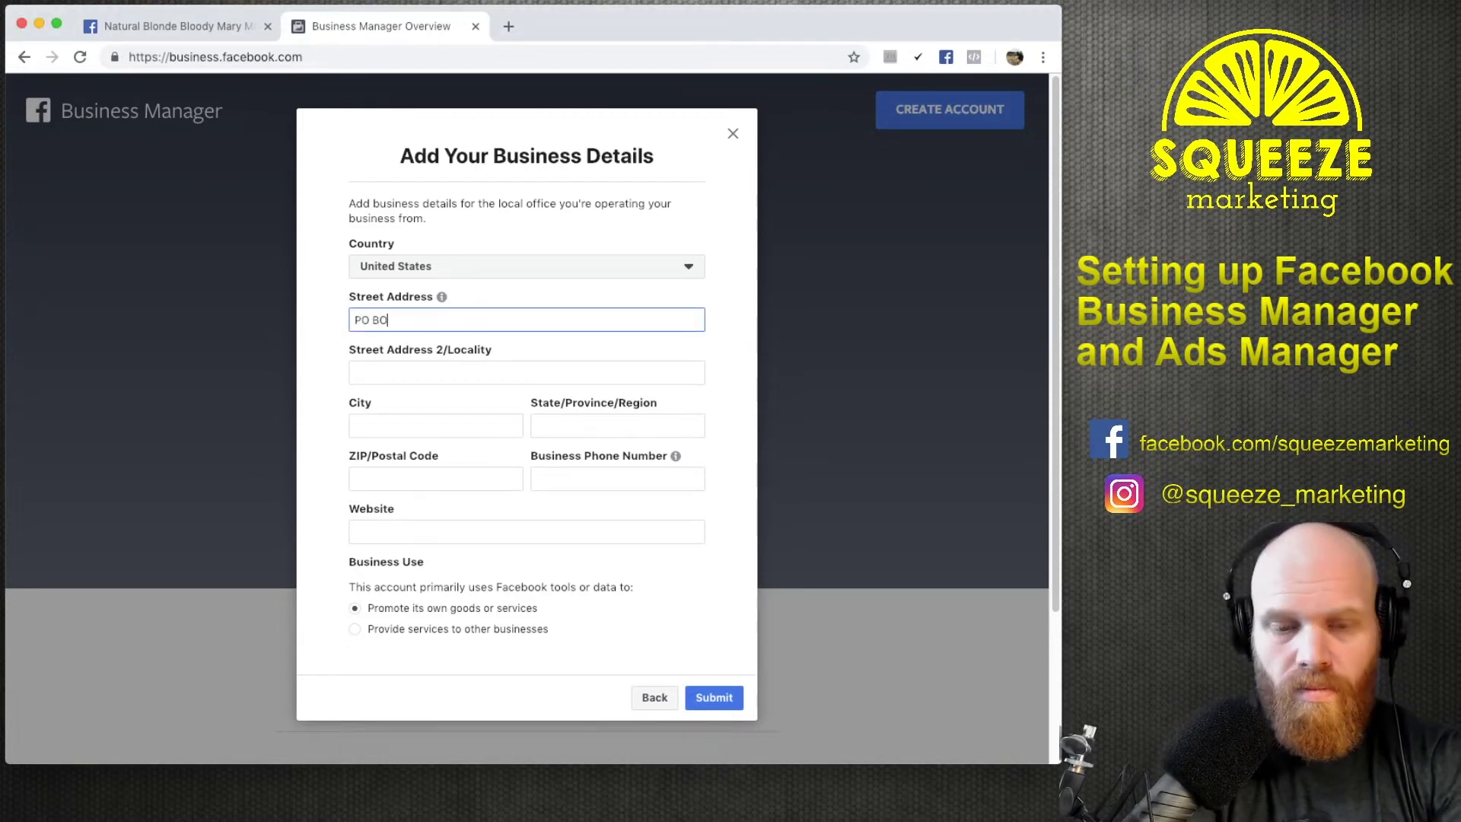
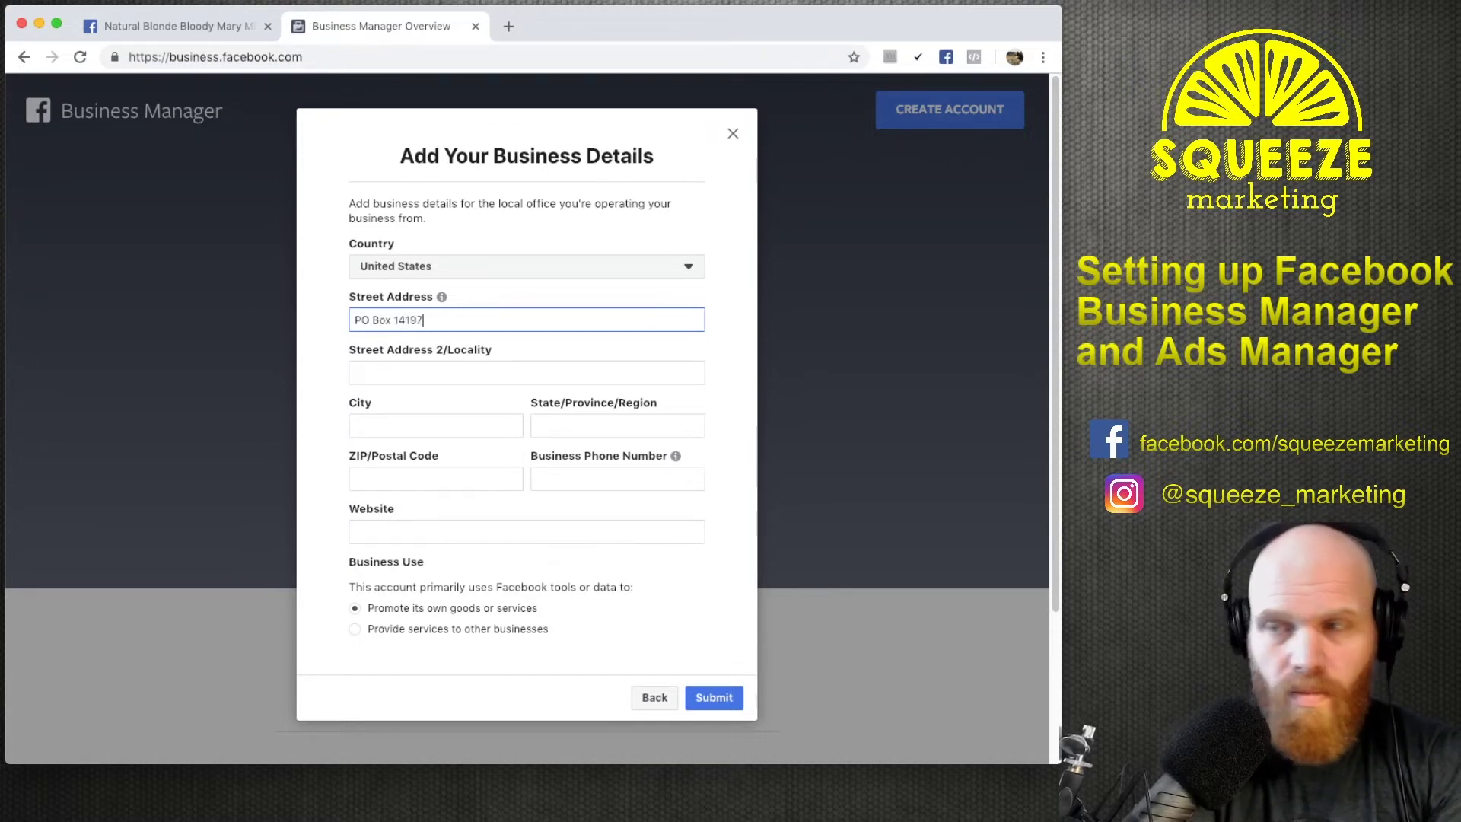
Fill in the business's city, state and ZIP code.
key("Tab")
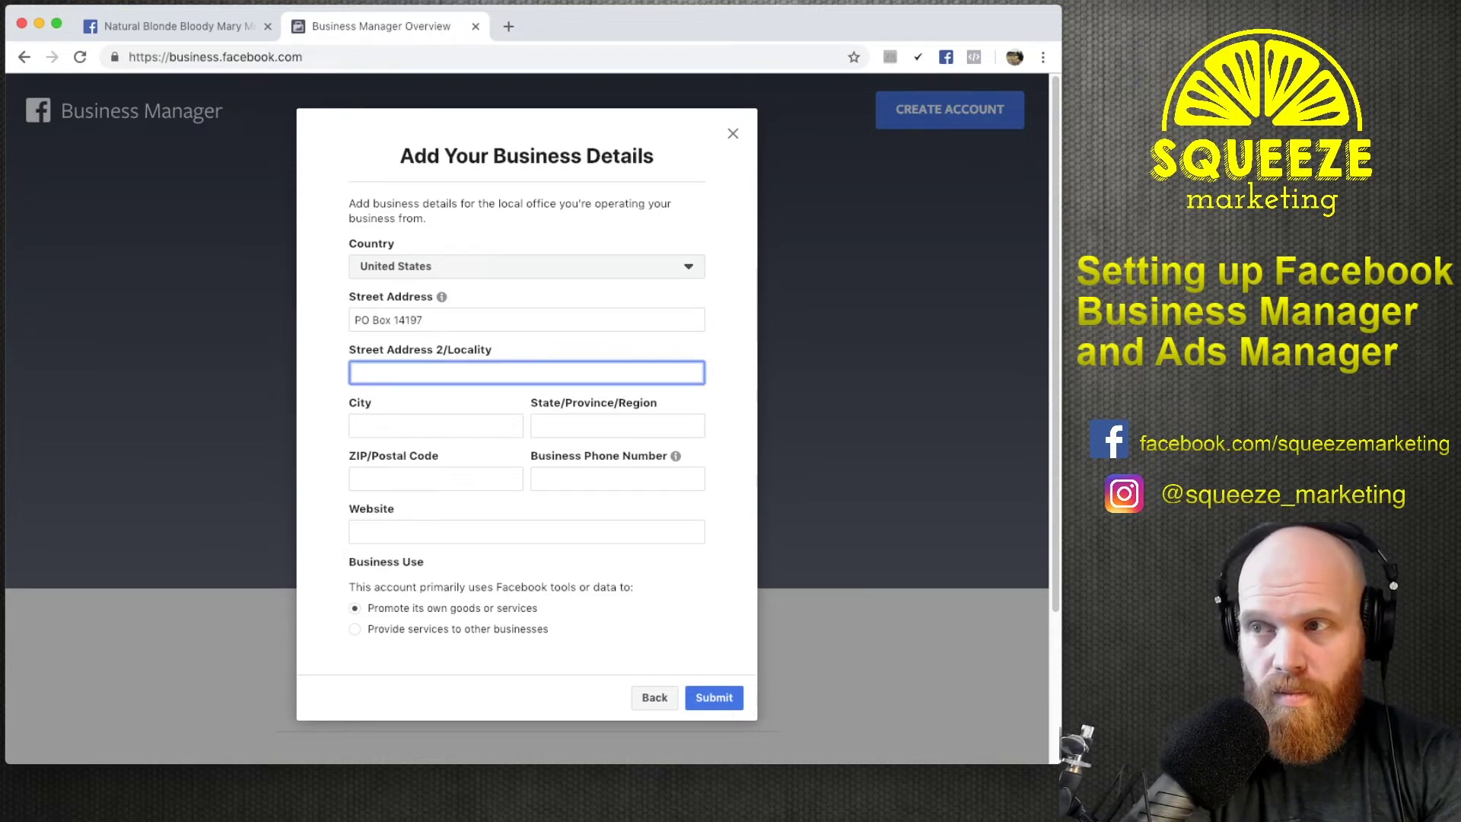
key("Tab")
type("Charelston")
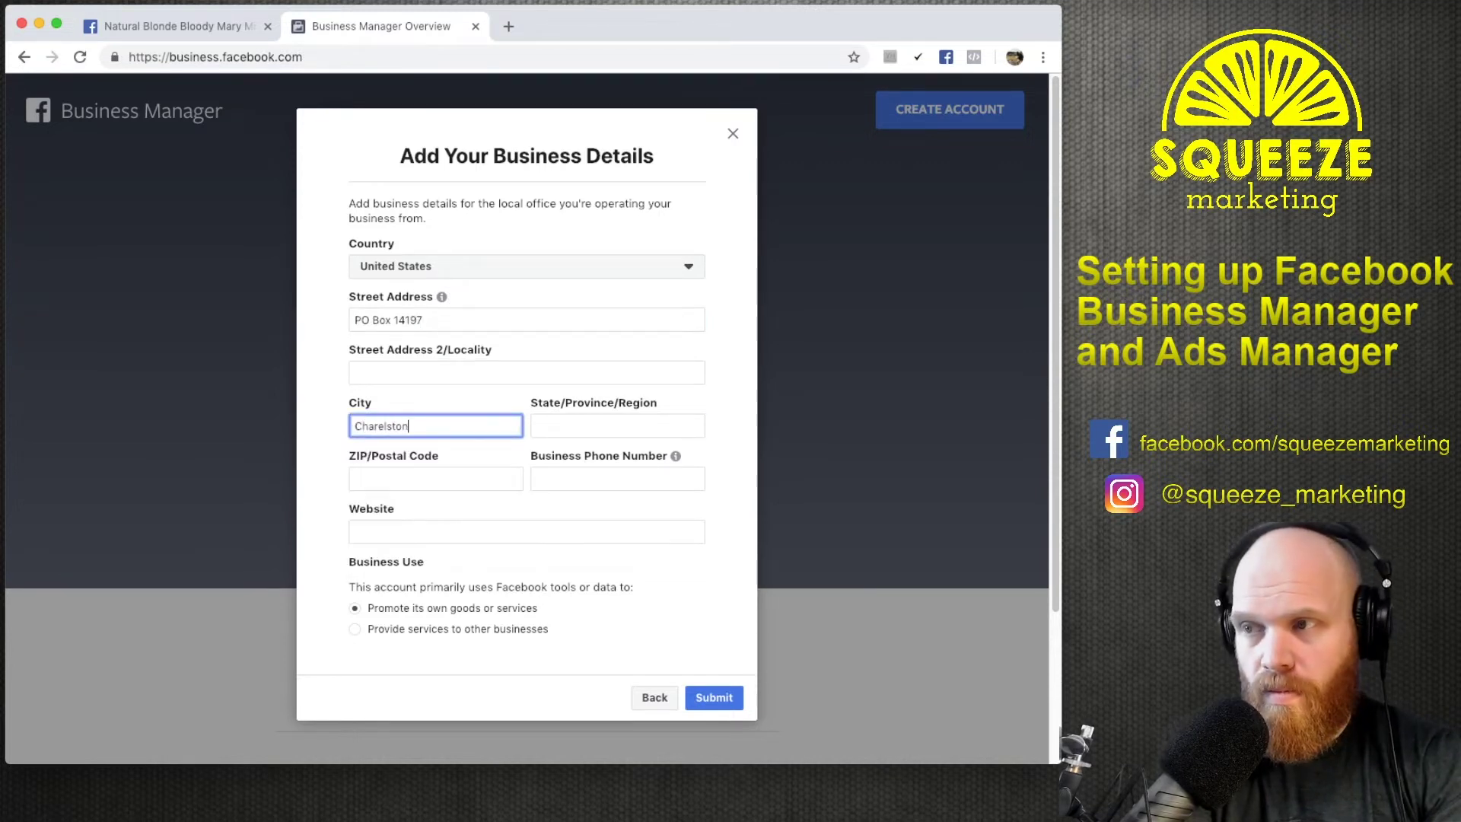
key("Tab")
type("s")
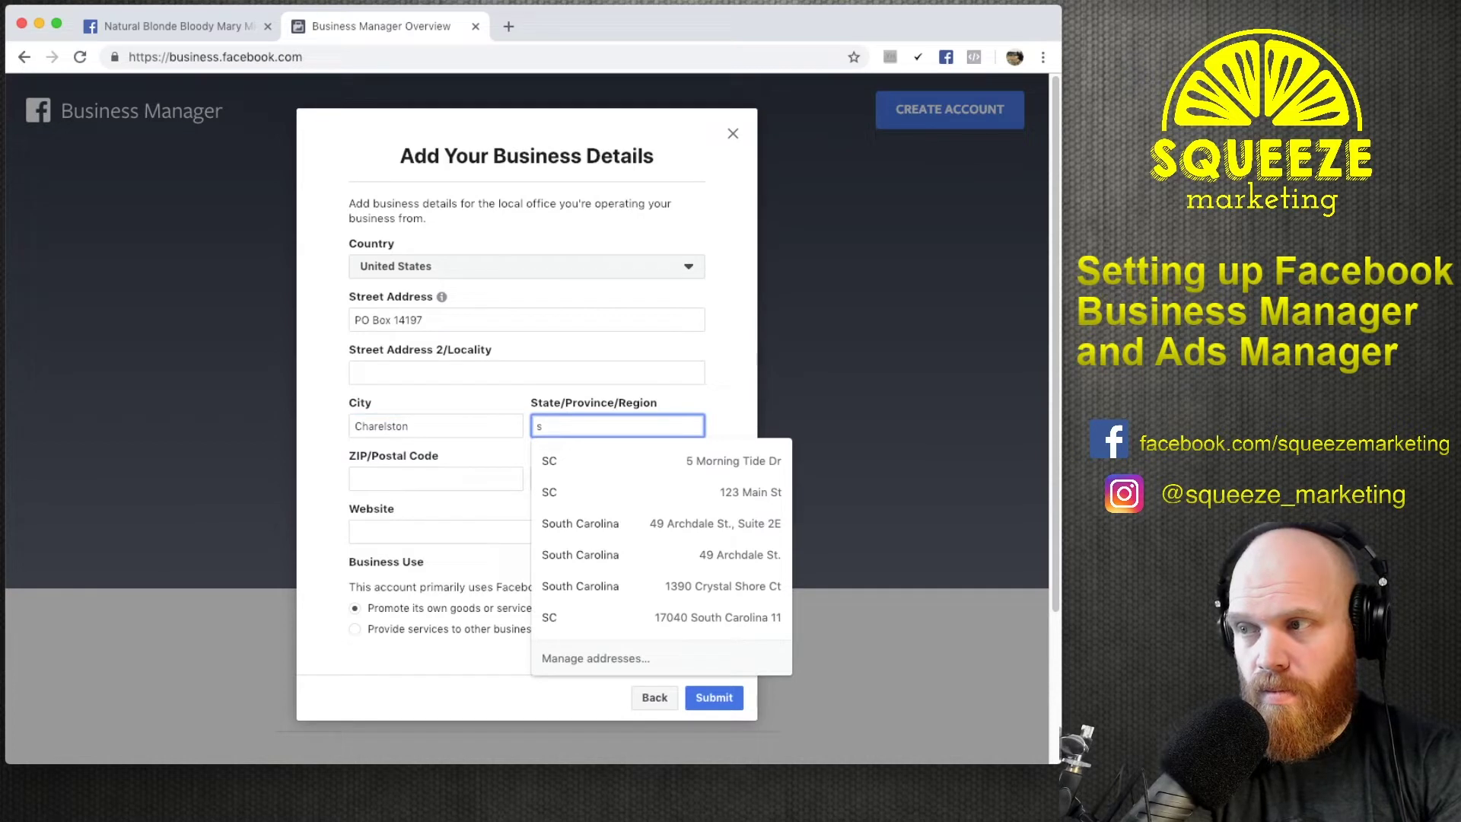
type("out")
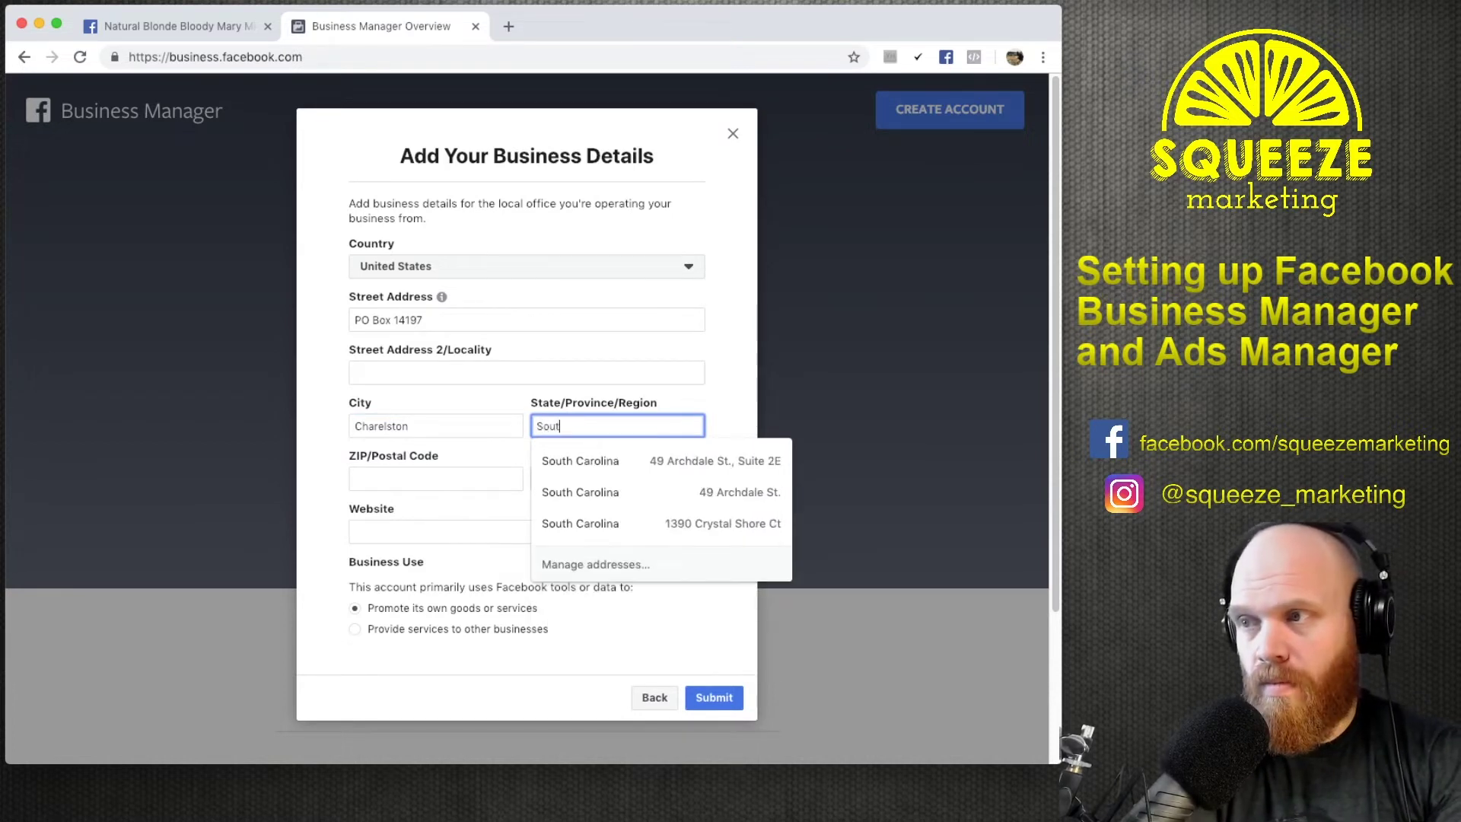
type("h Carolina")
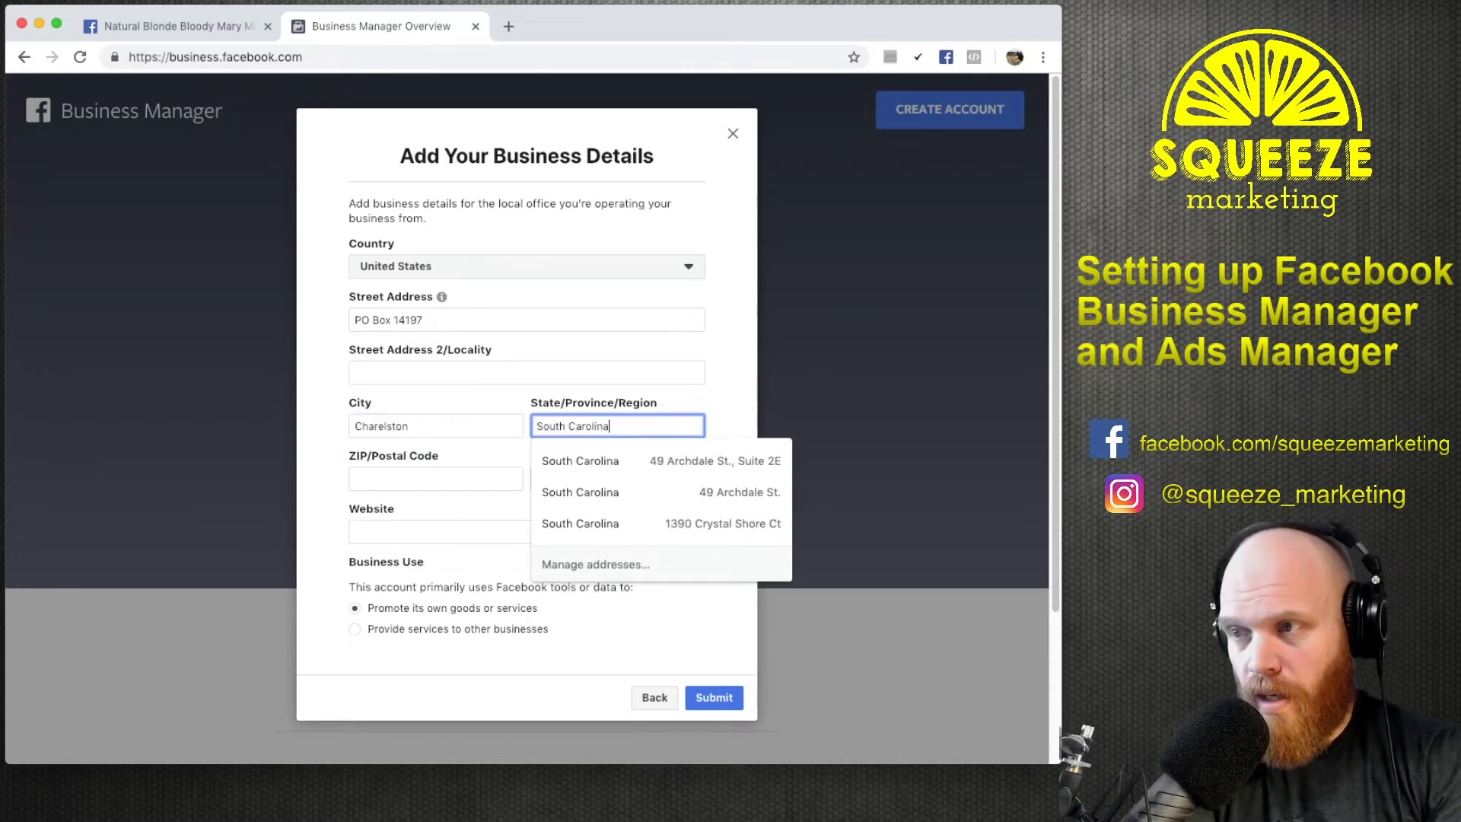
key("Tab")
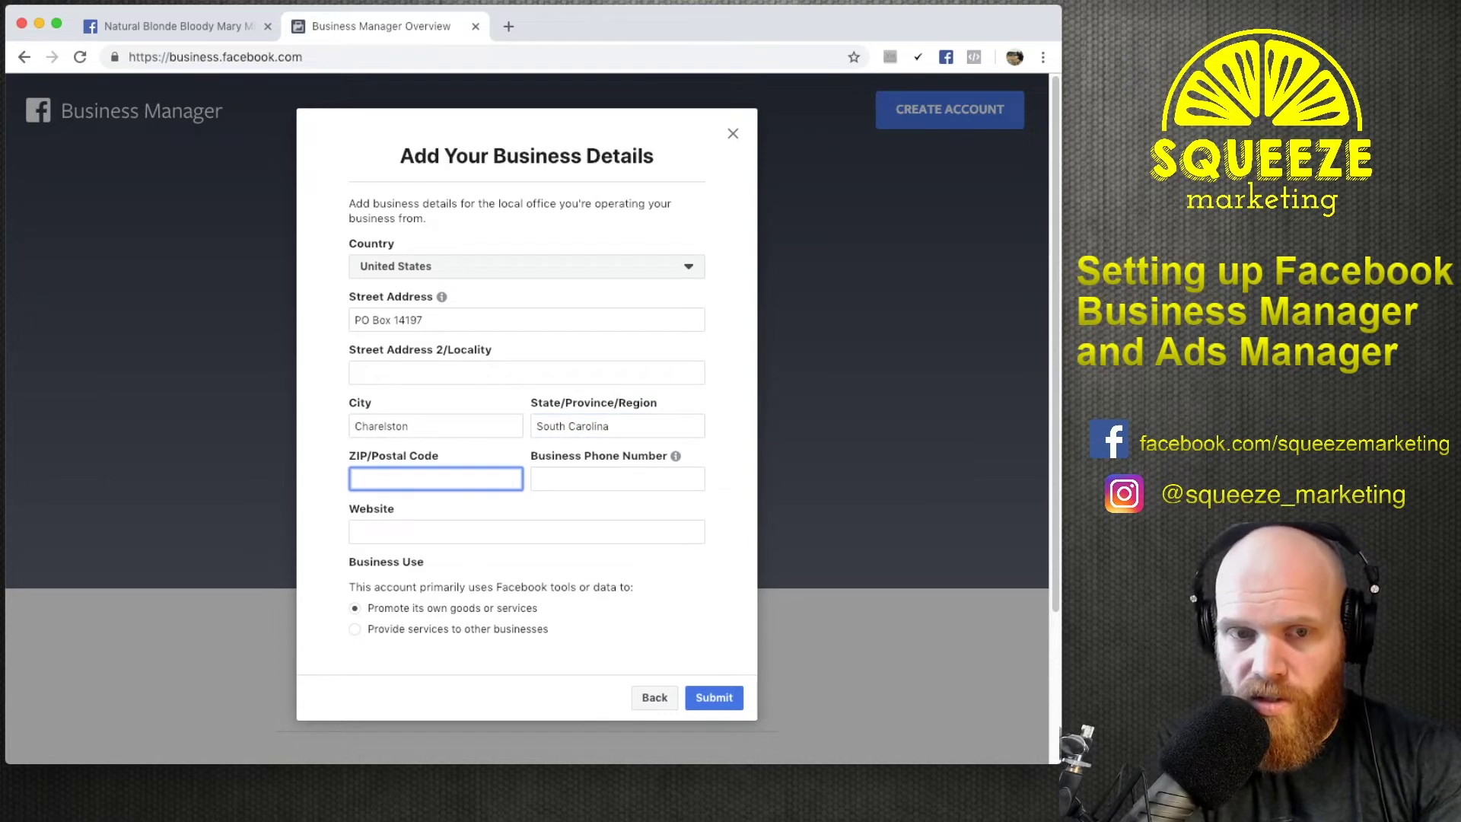
type("29")
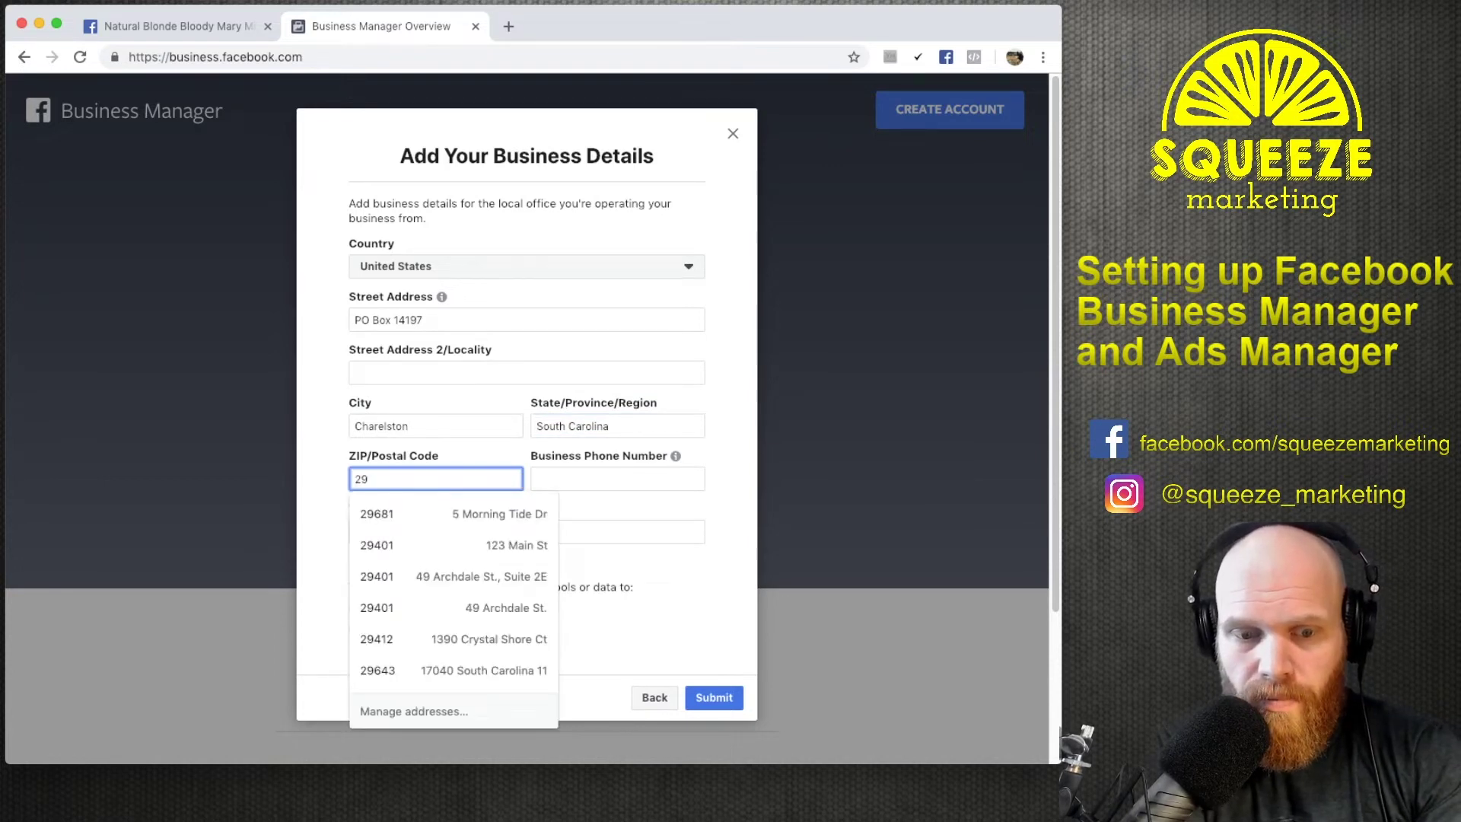
type("422")
key("Tab")
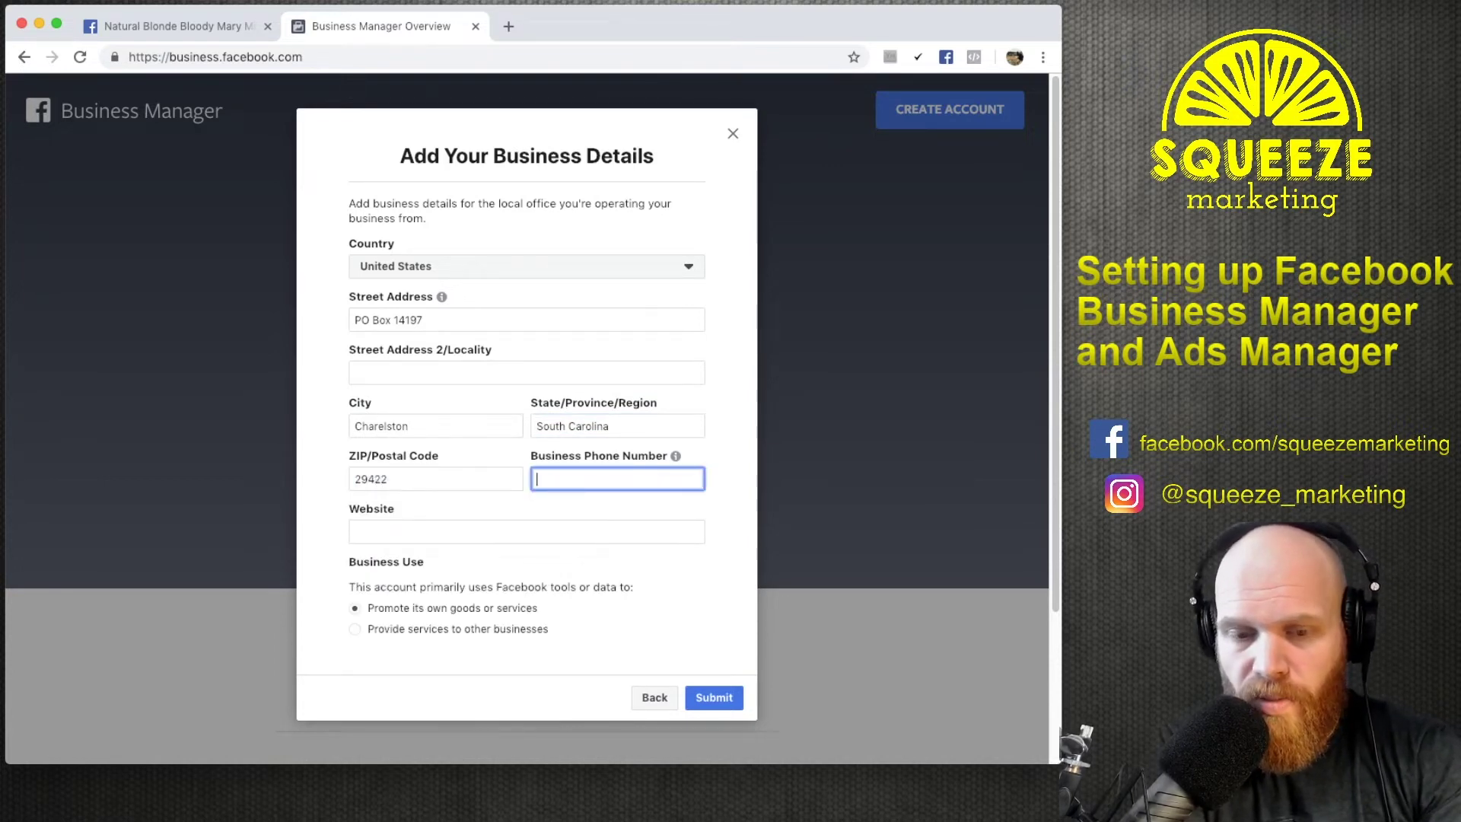
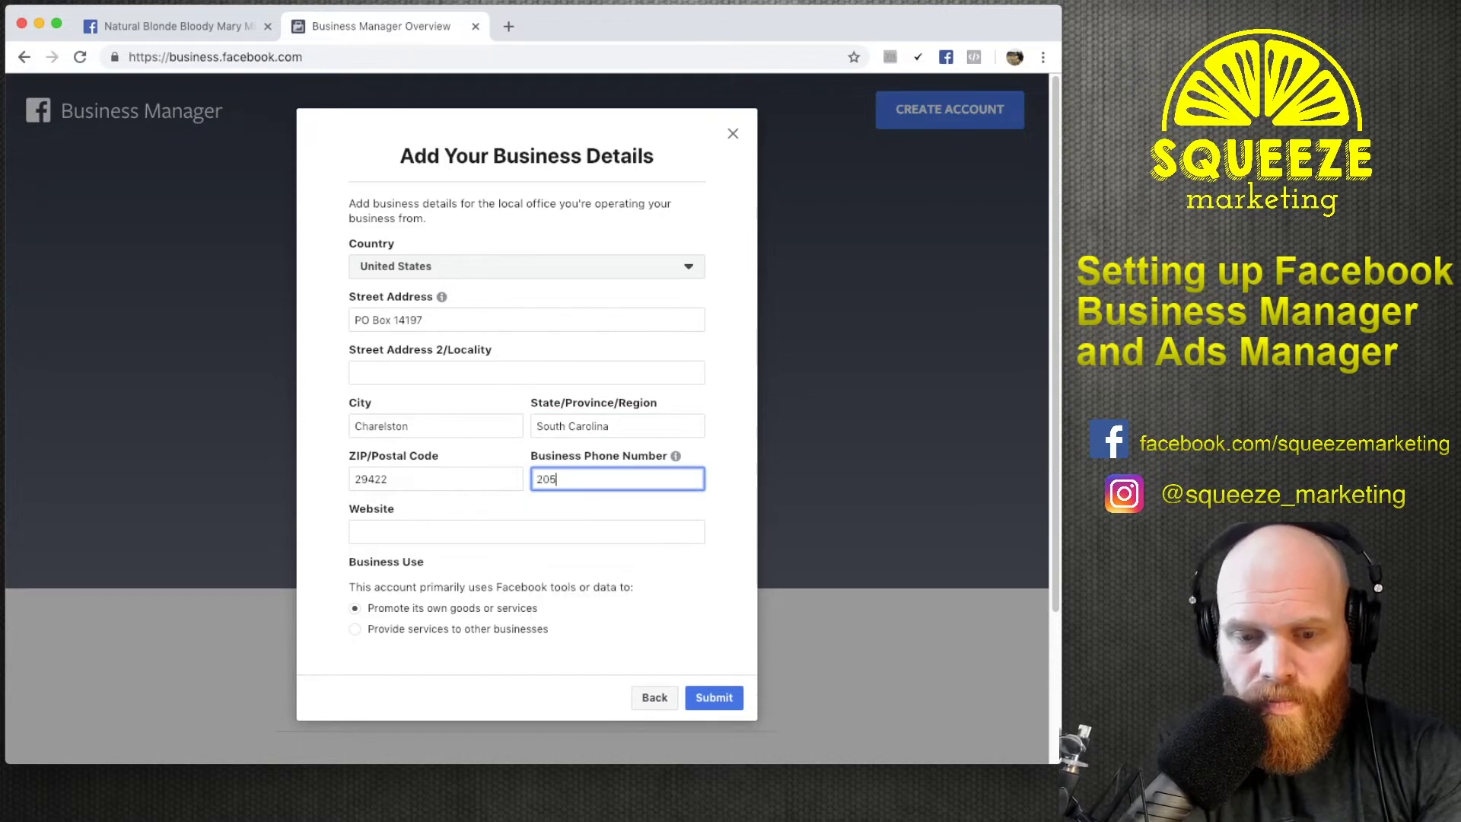
key("Tab")
type("www.")
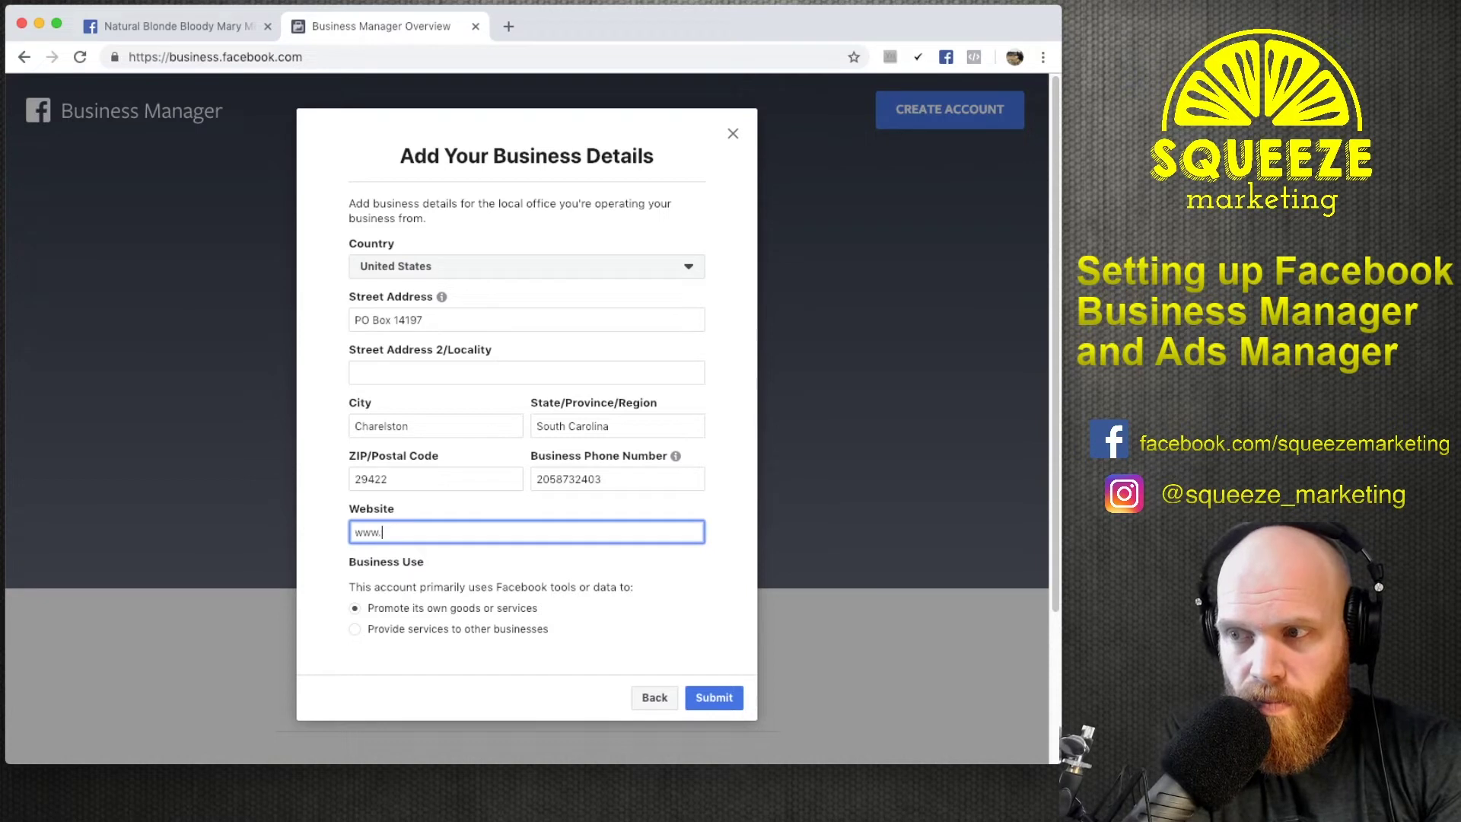
type("natruralblo")
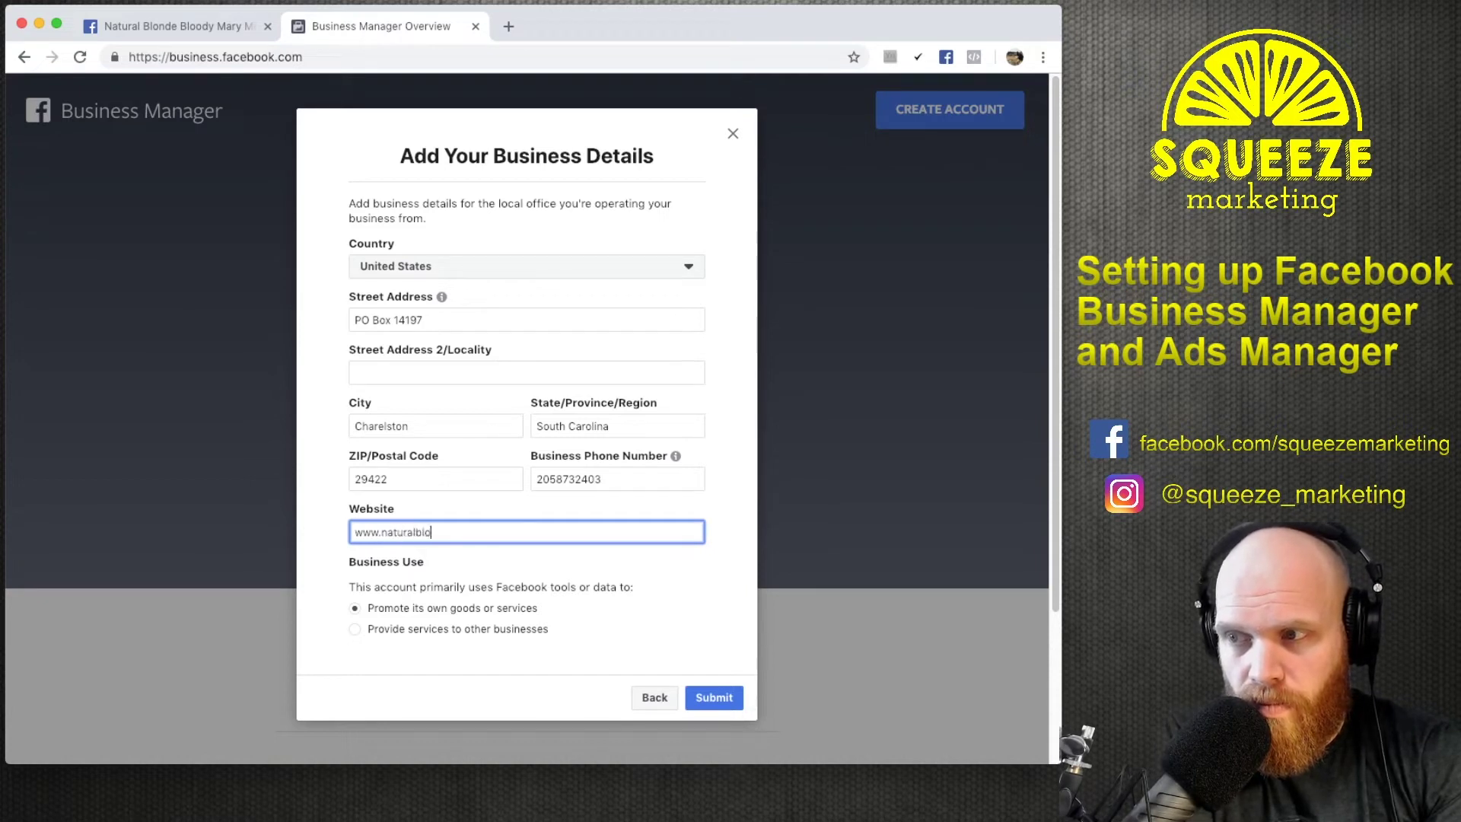
type("ndebloodymary.com")
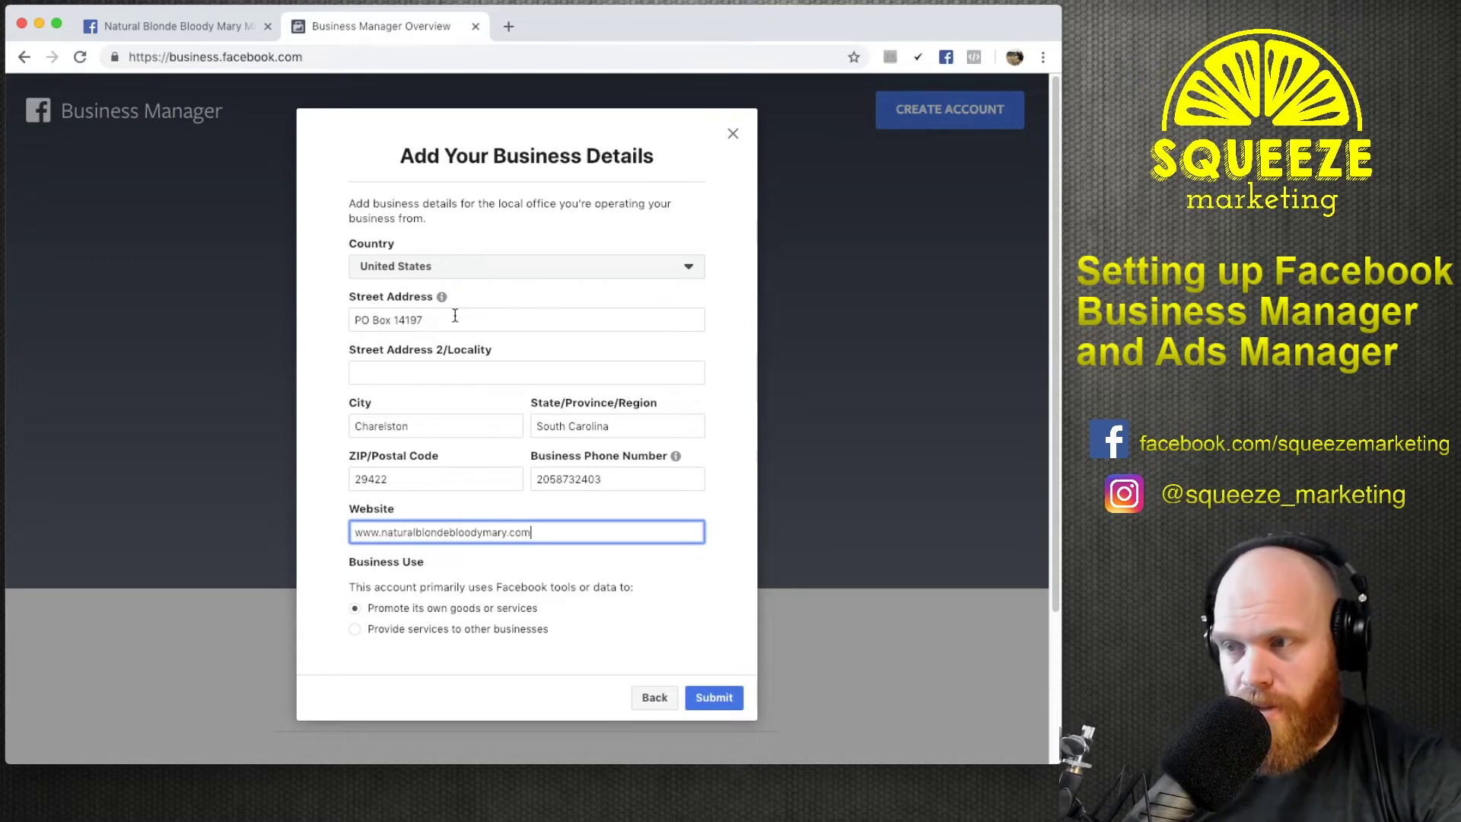
left_click(486, 690)
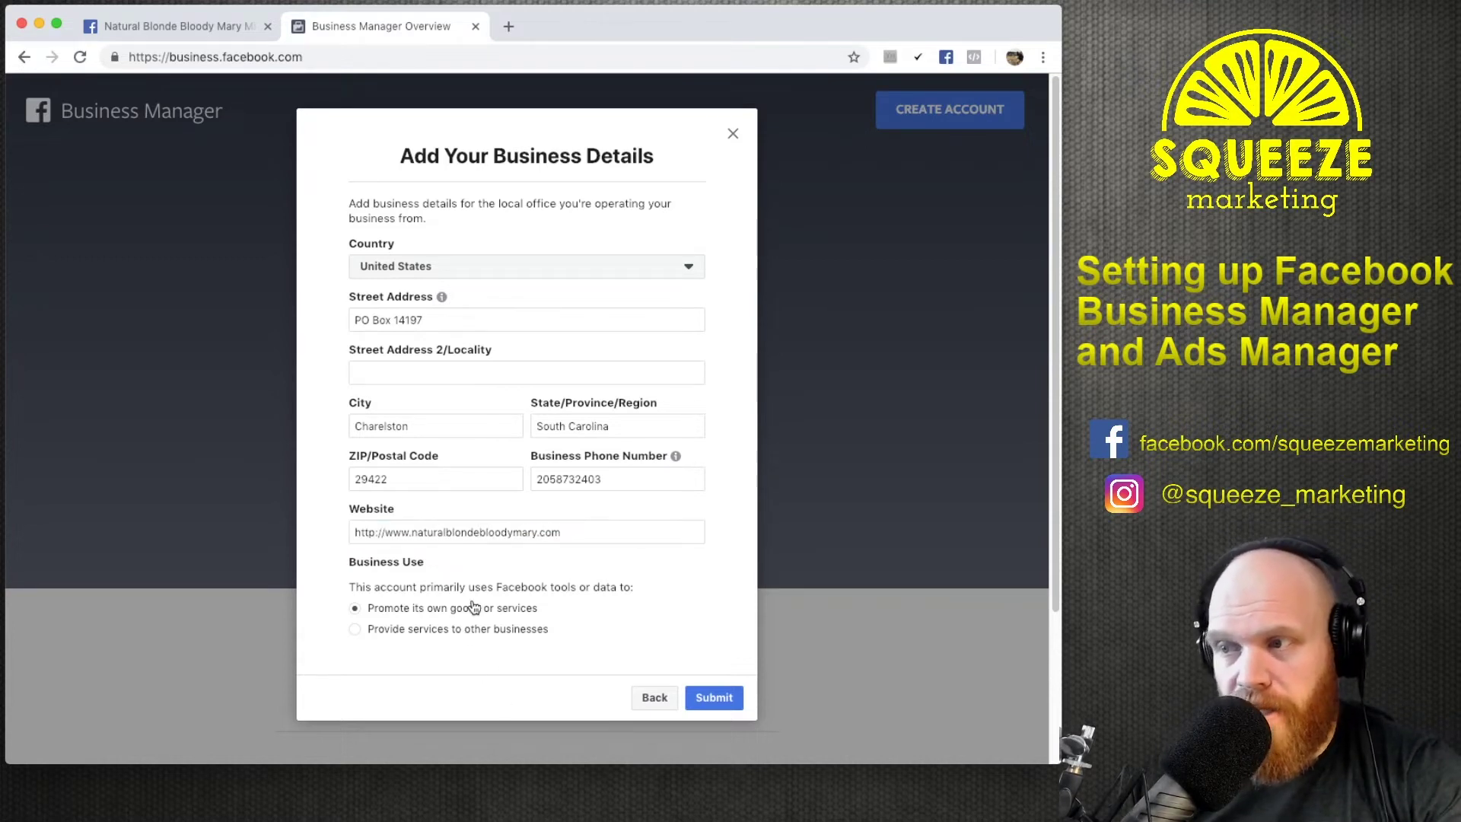
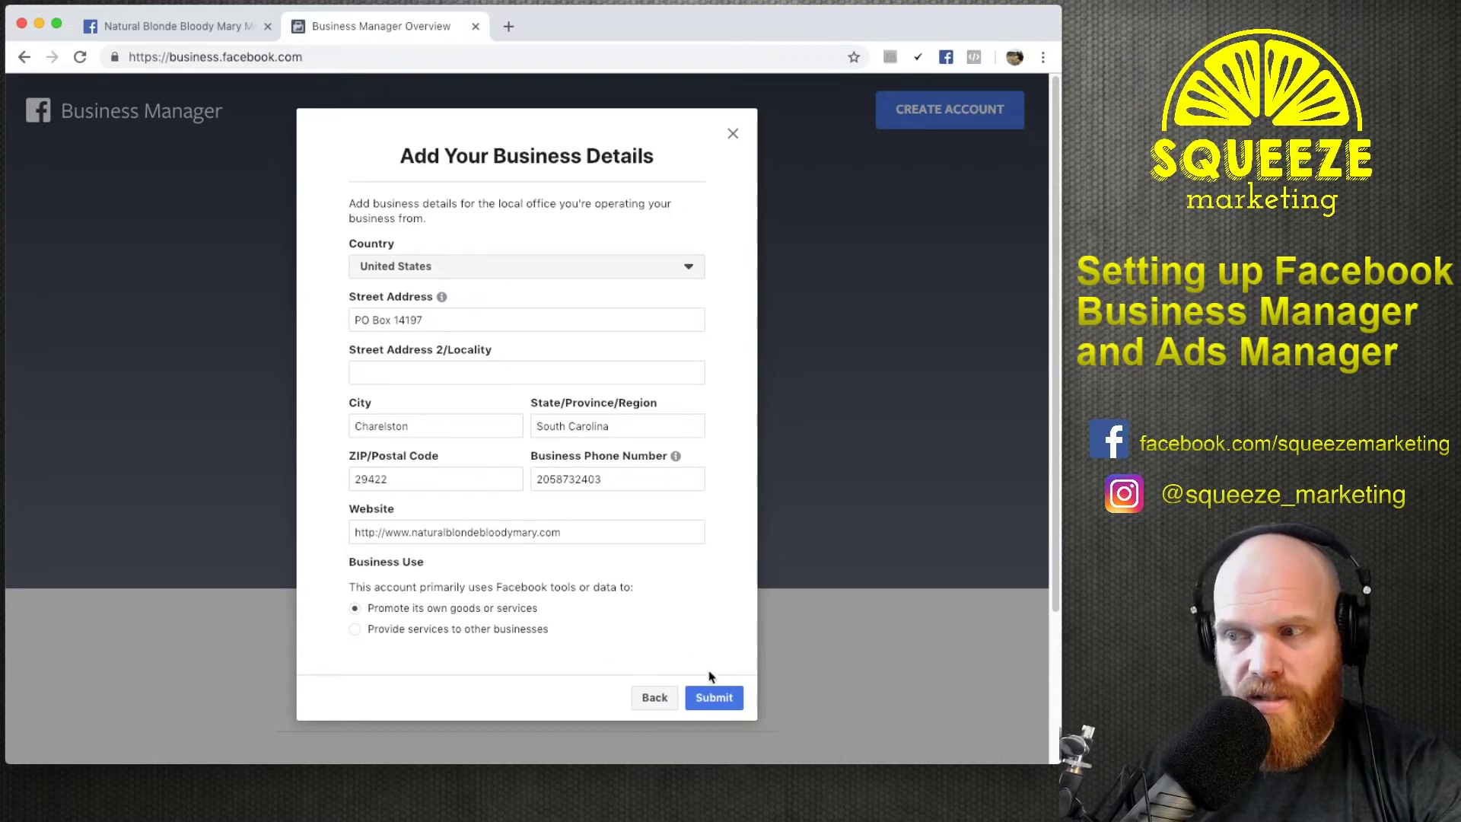
Submit the Natural Blonde Bloody Mary Mix business details and dismiss the 'Was Created!' confirmation.
left_click(728, 700)
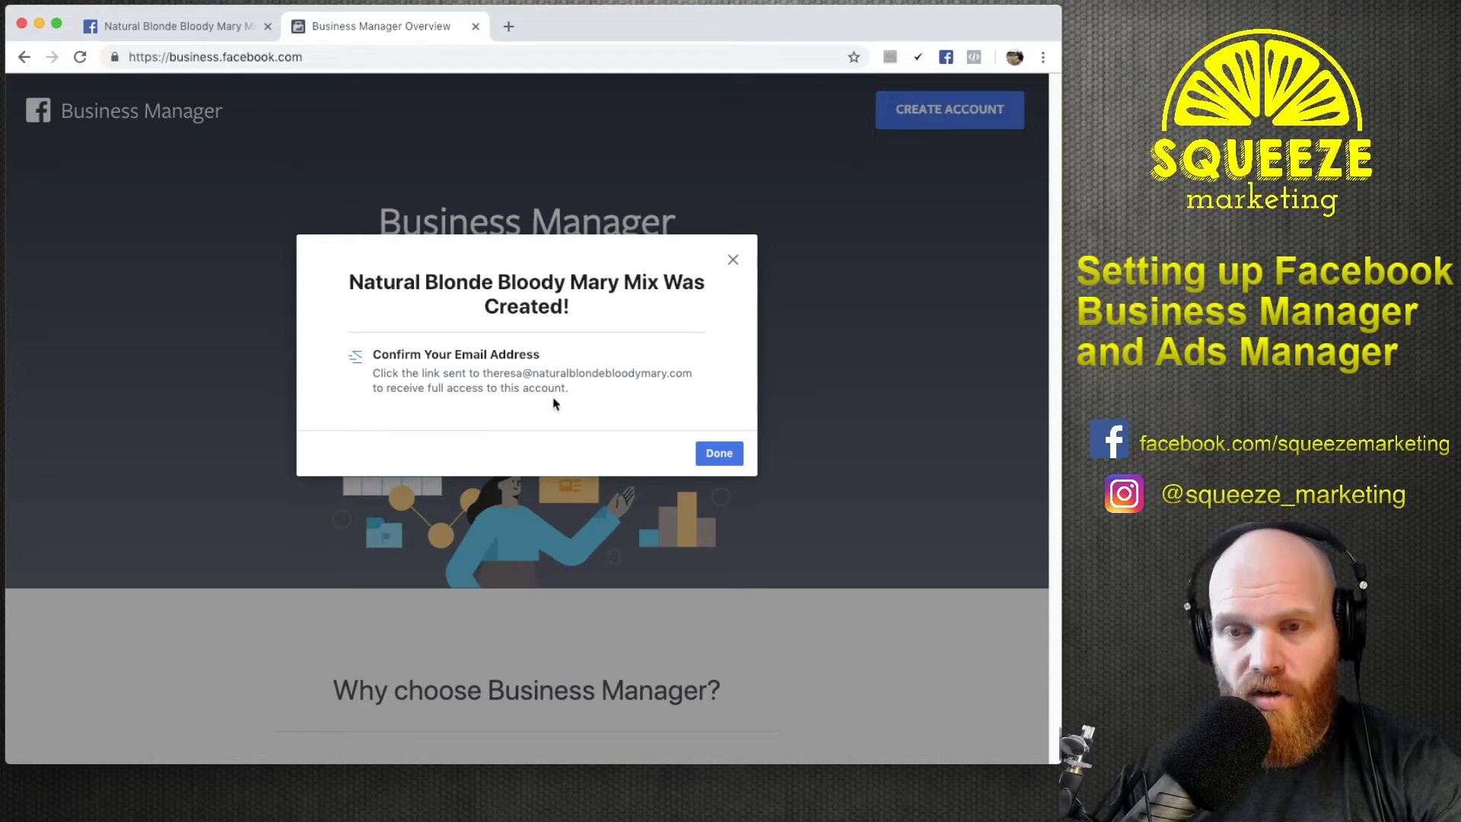
left_click(716, 454)
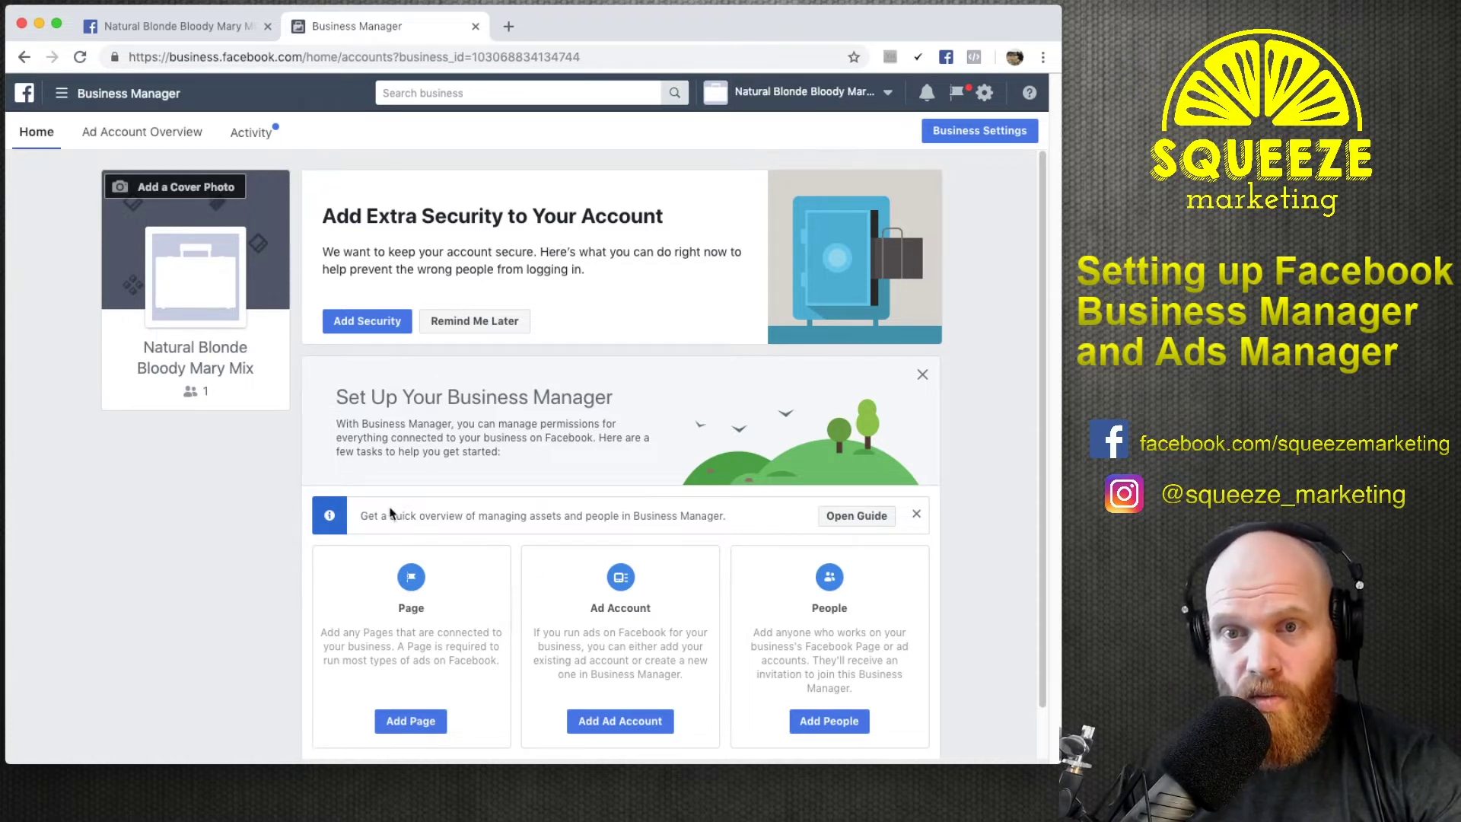
In Business Settings, look through Partners and People, then start a new ad account from Ad Accounts.
left_click(960, 133)
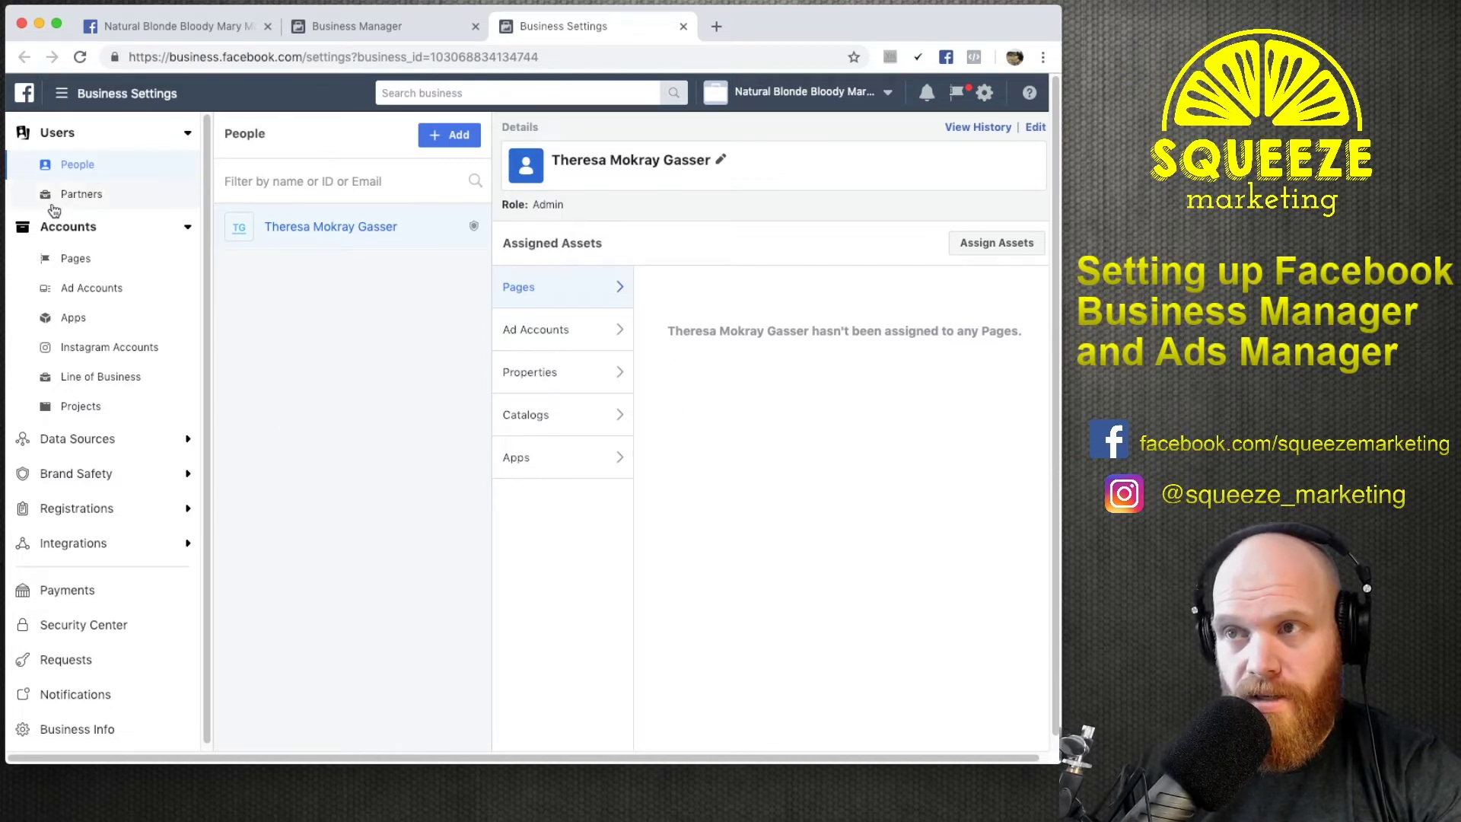
left_click(84, 203)
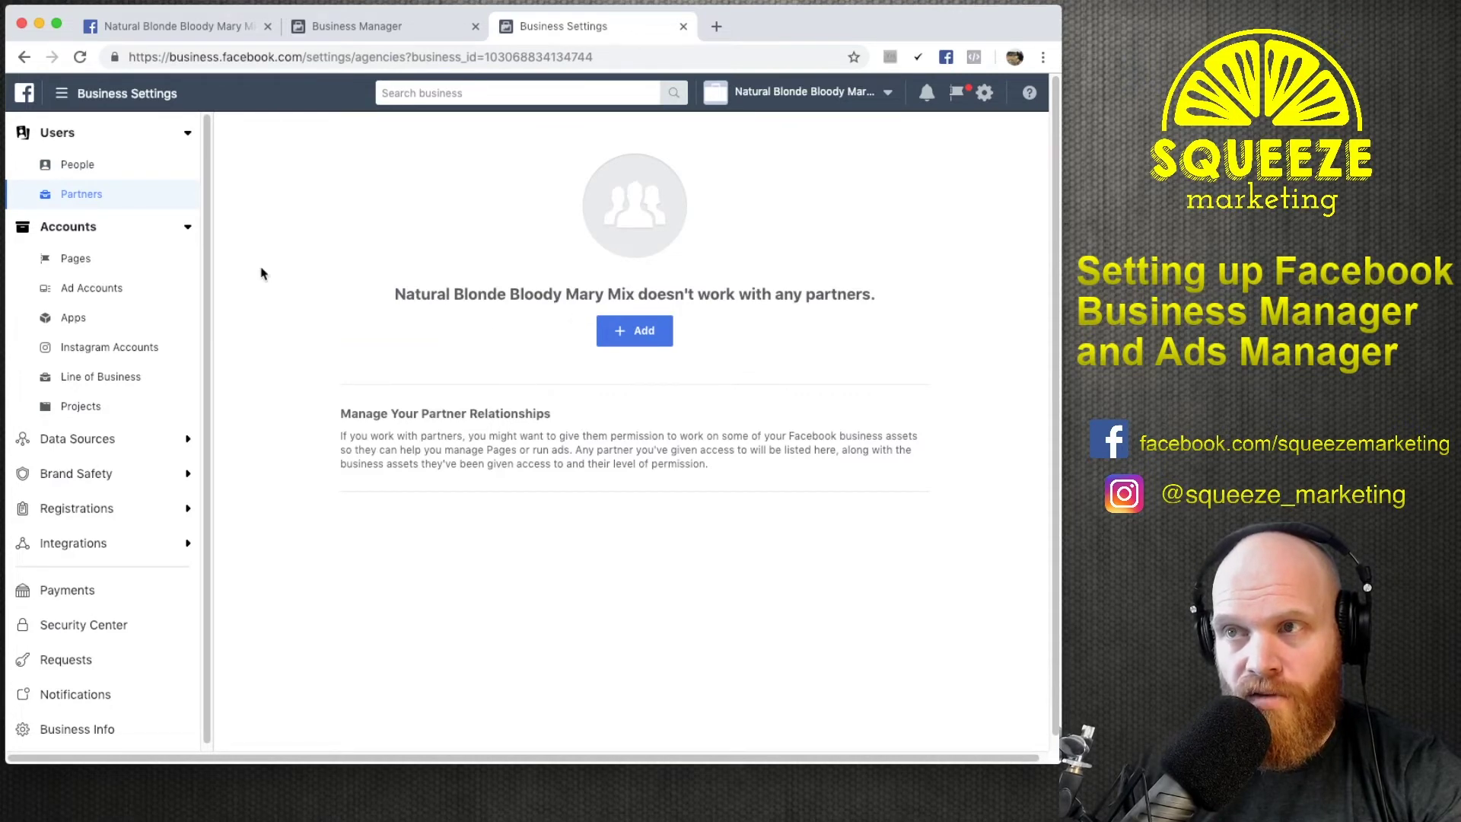
left_click(82, 166)
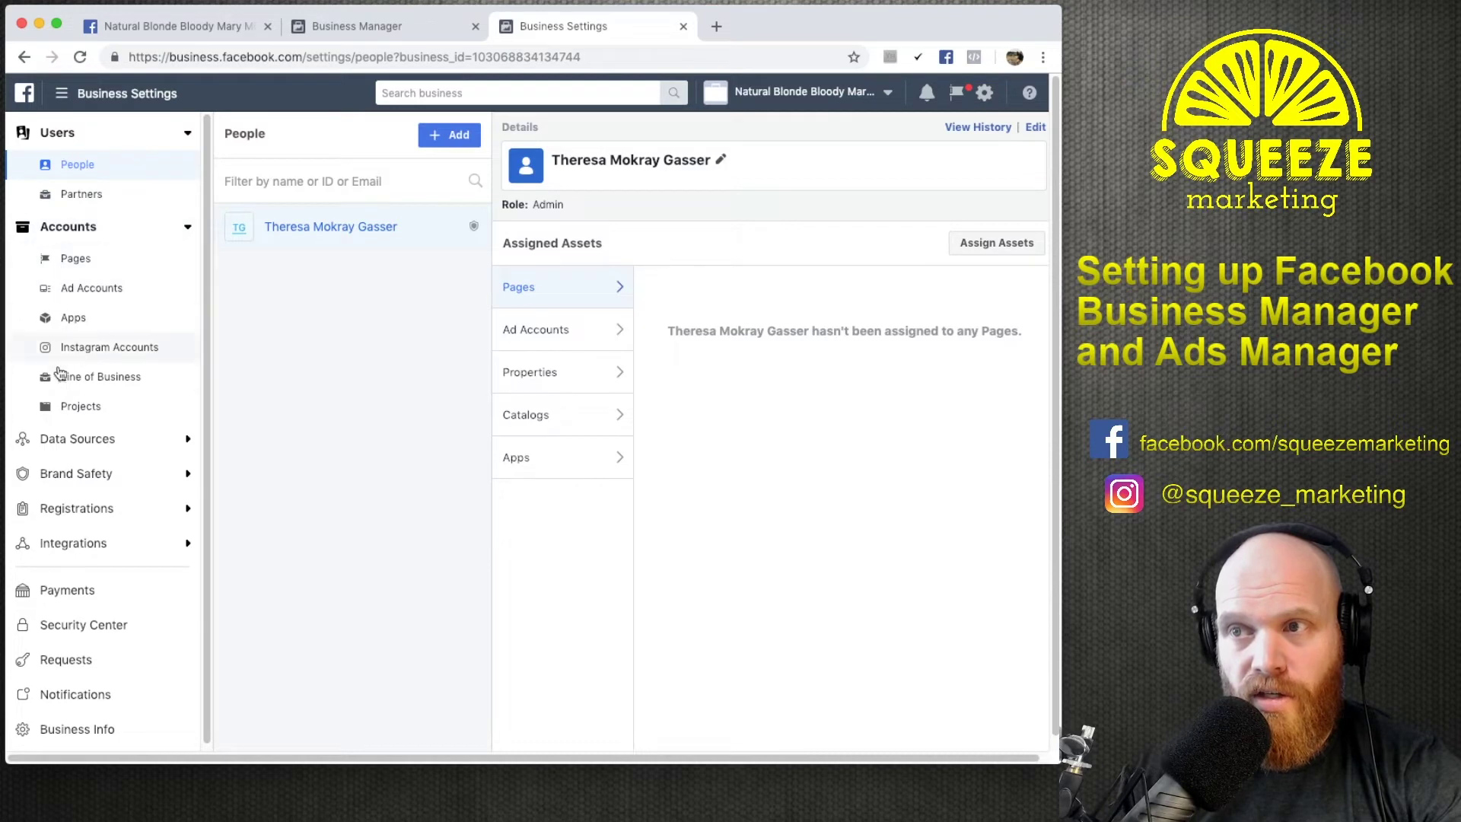
left_click(83, 293)
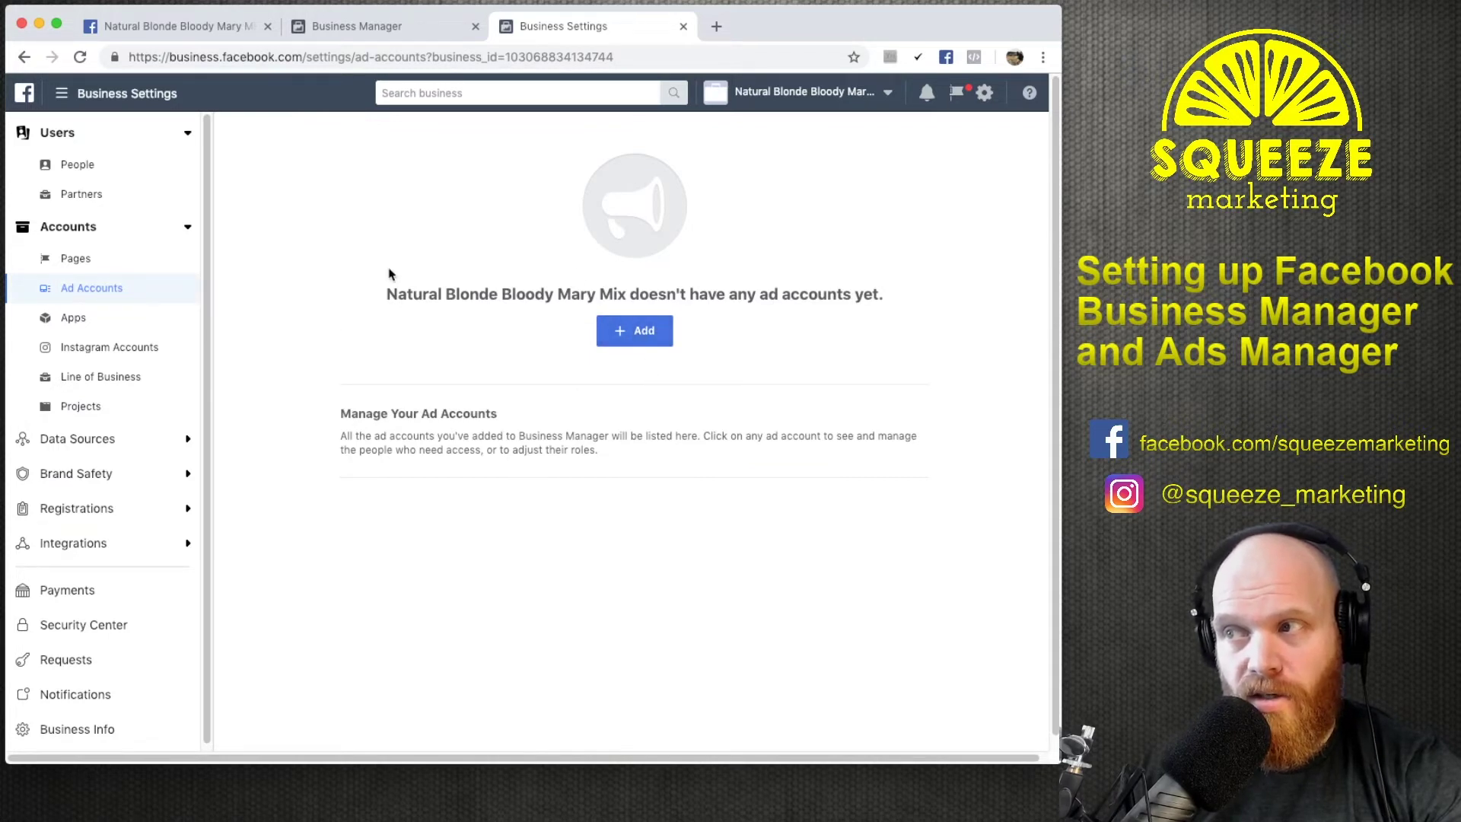
left_click(641, 338)
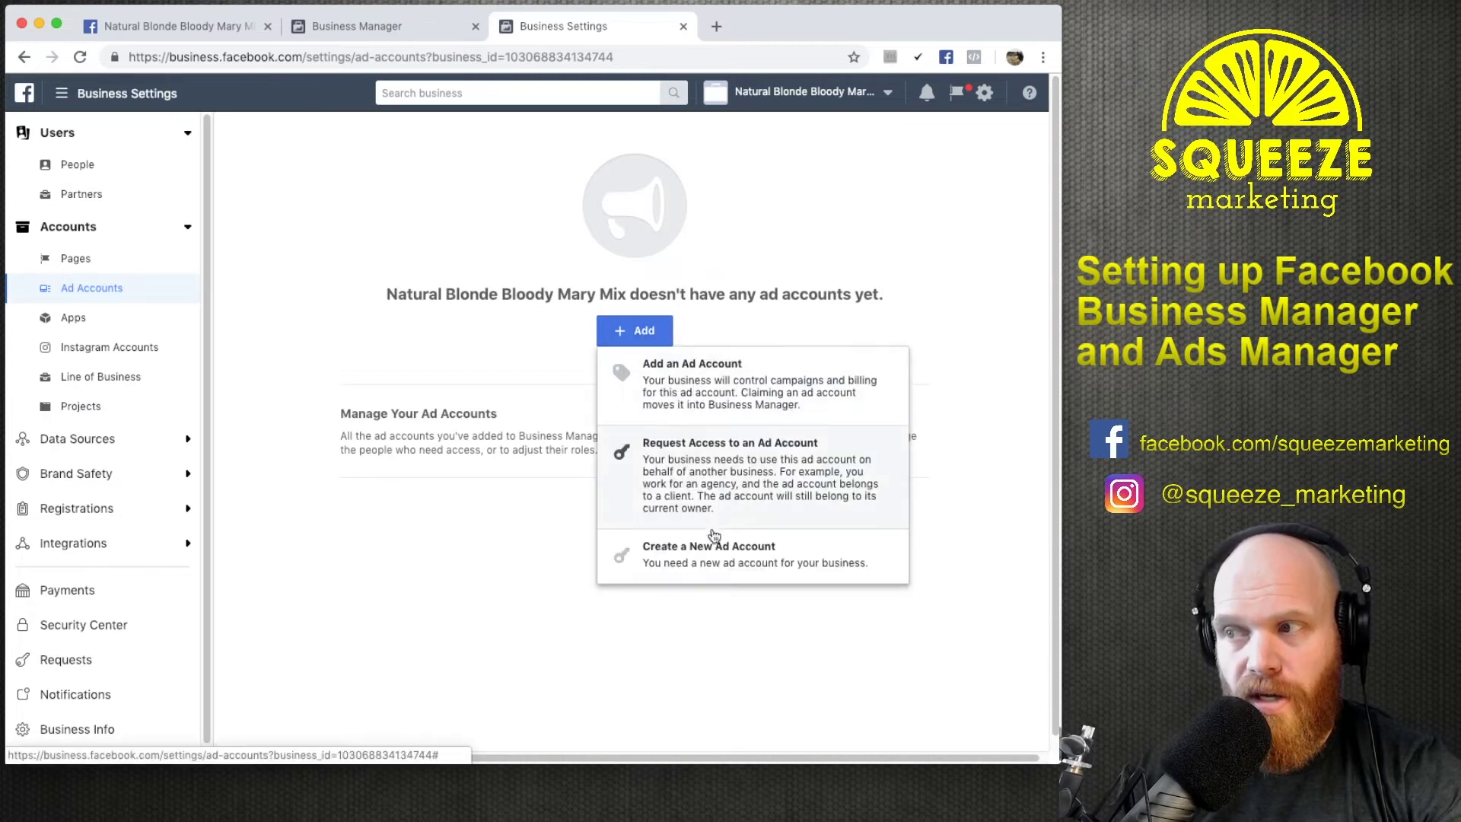
left_click(713, 563)
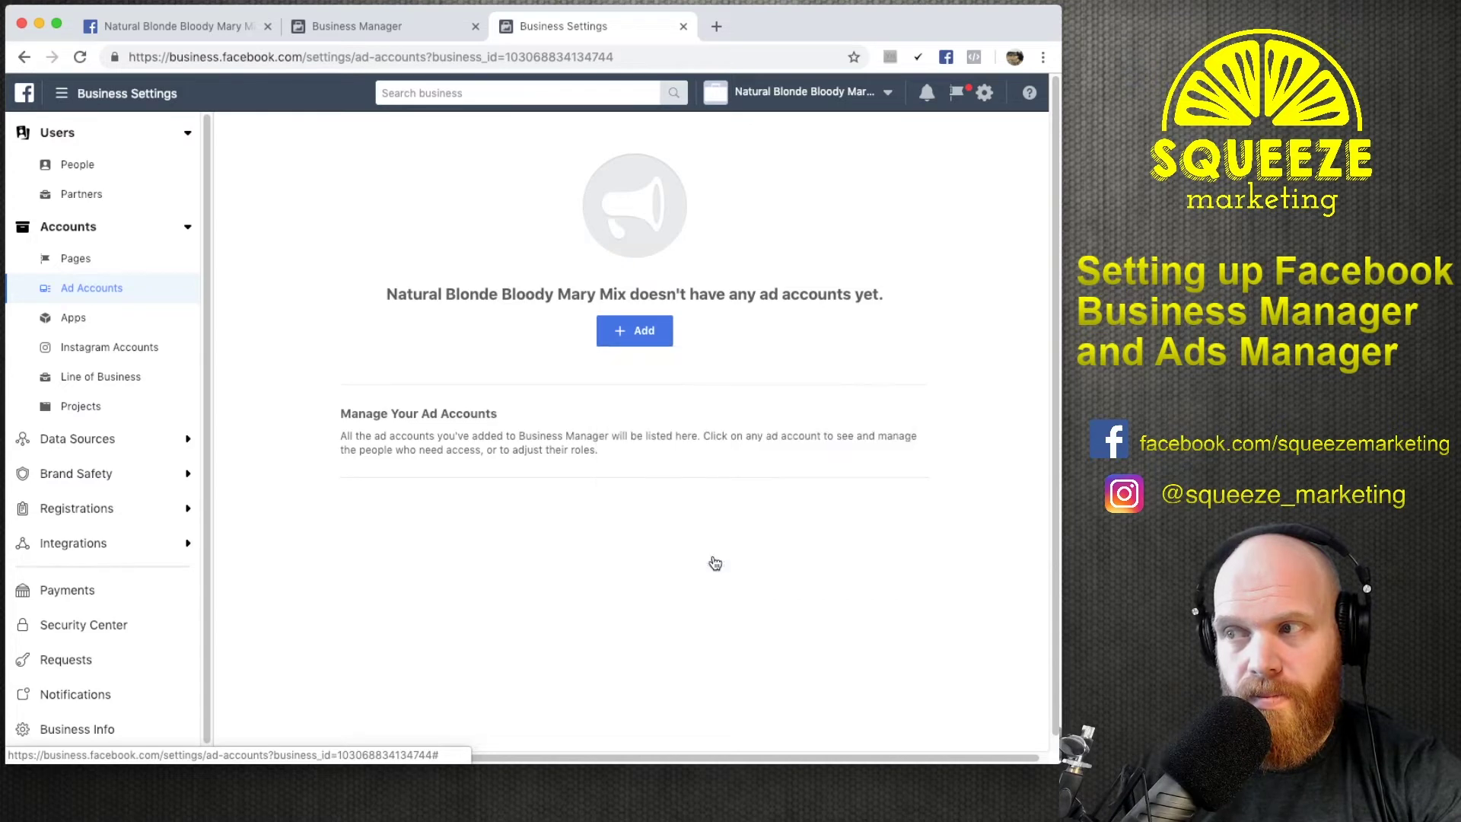
Create ad account 'Natural Blonde Bloody Mary Mix' for this business, America/New York time, USD.
left_click(576, 415)
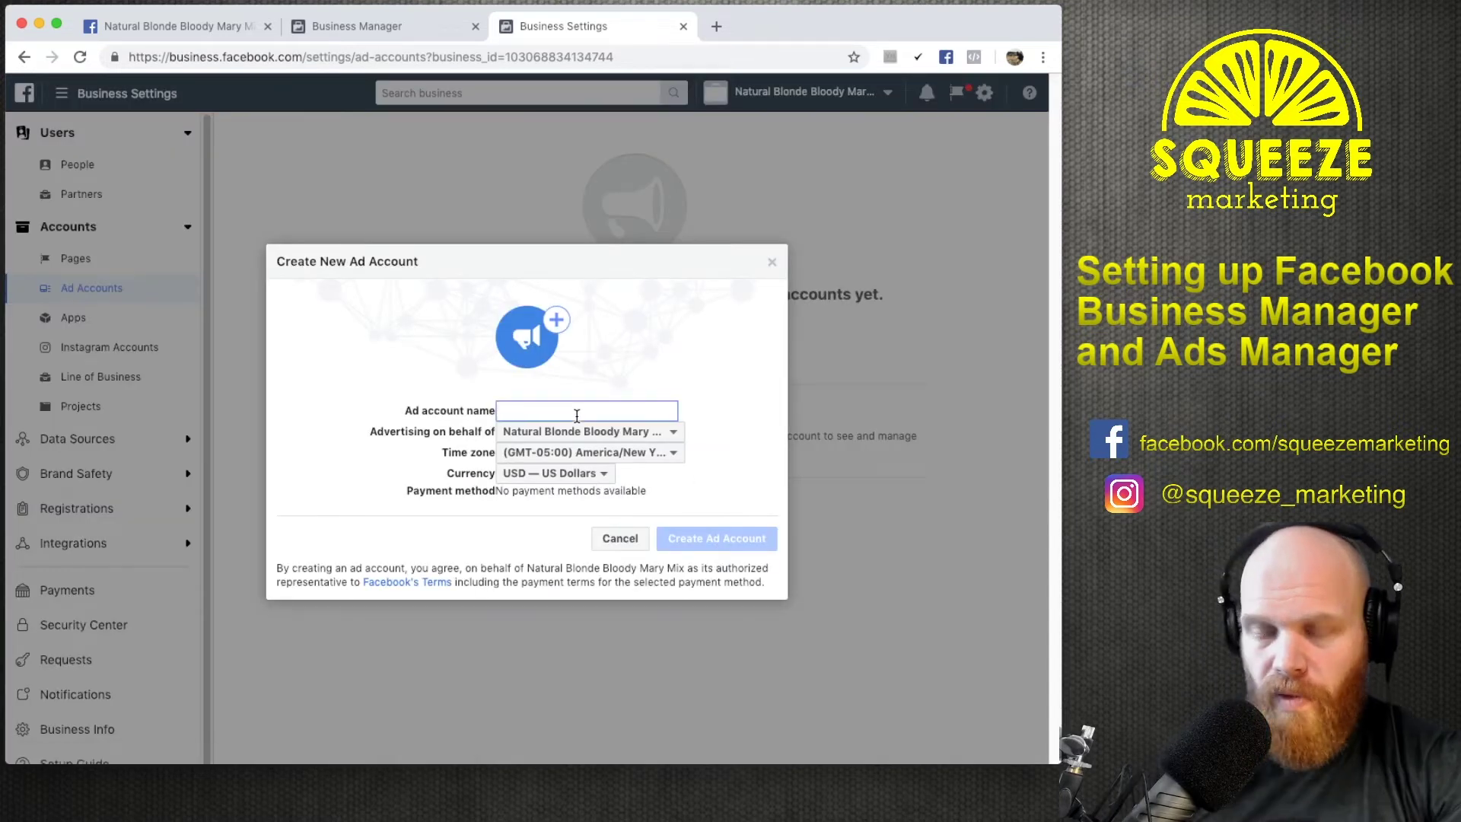
type("Nat")
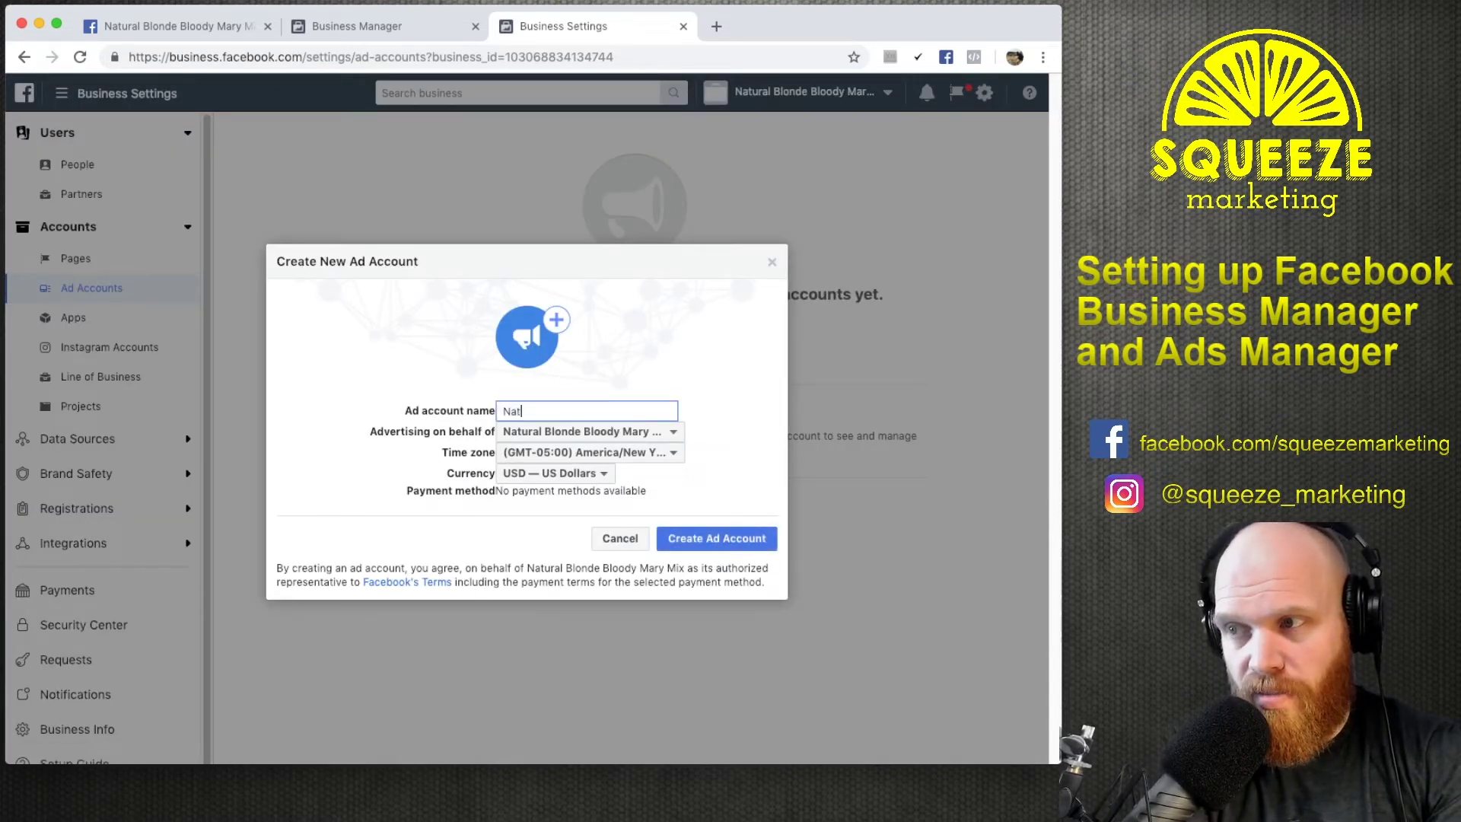
type("ural Blonde Bloody Mary Mix")
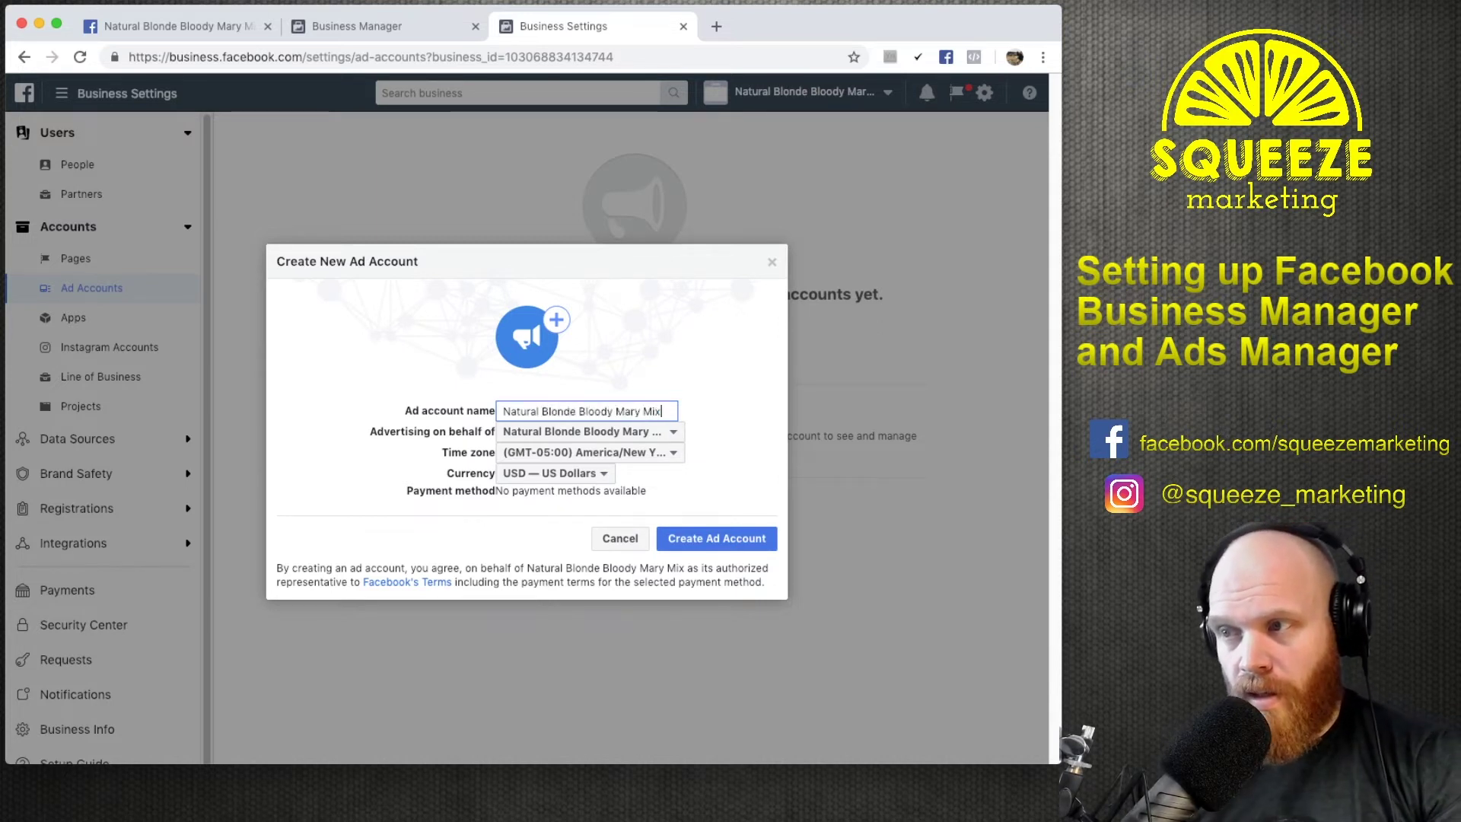
left_click(620, 432)
left_click(639, 456)
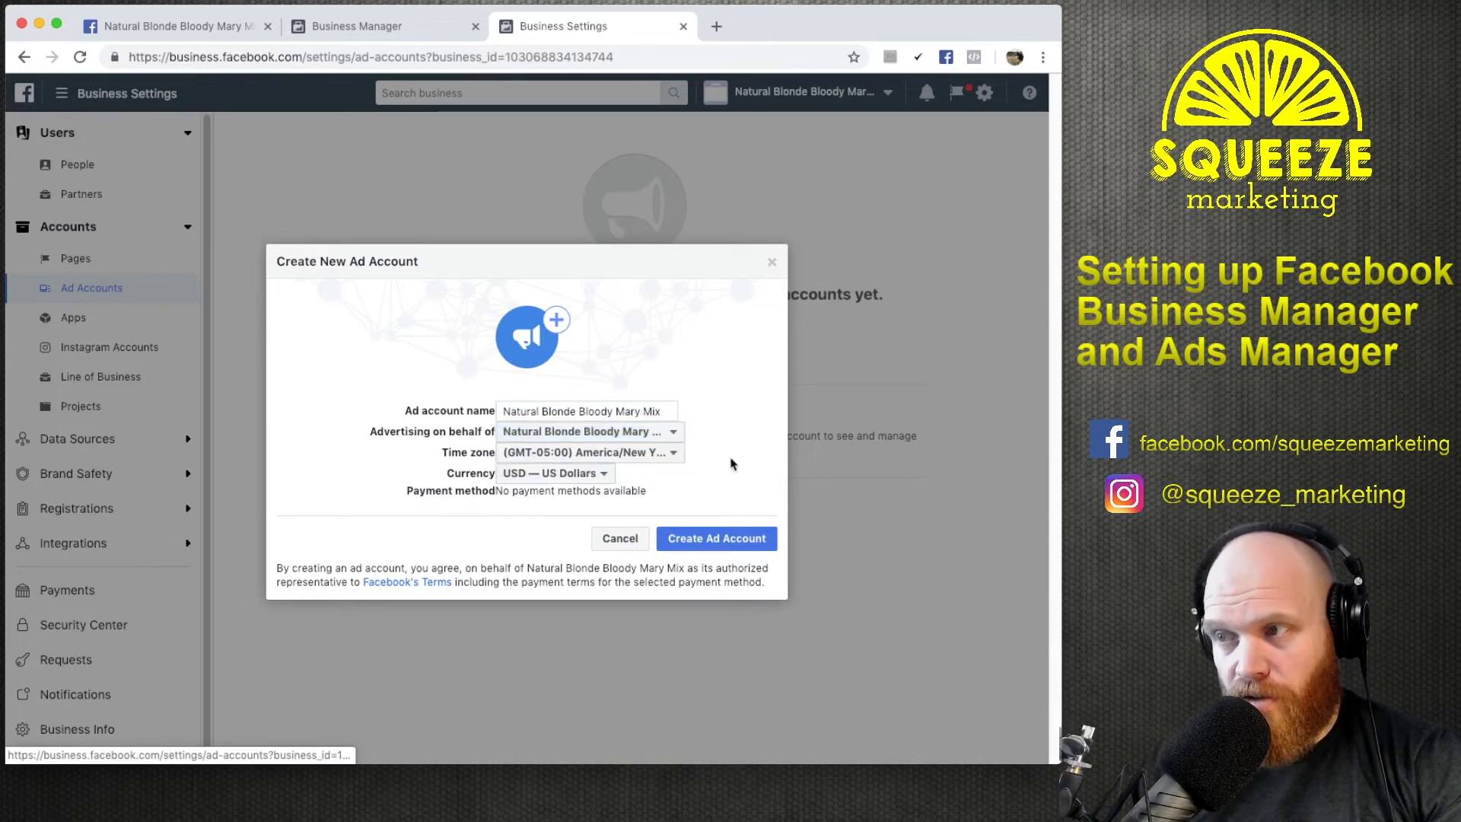
left_click(664, 454)
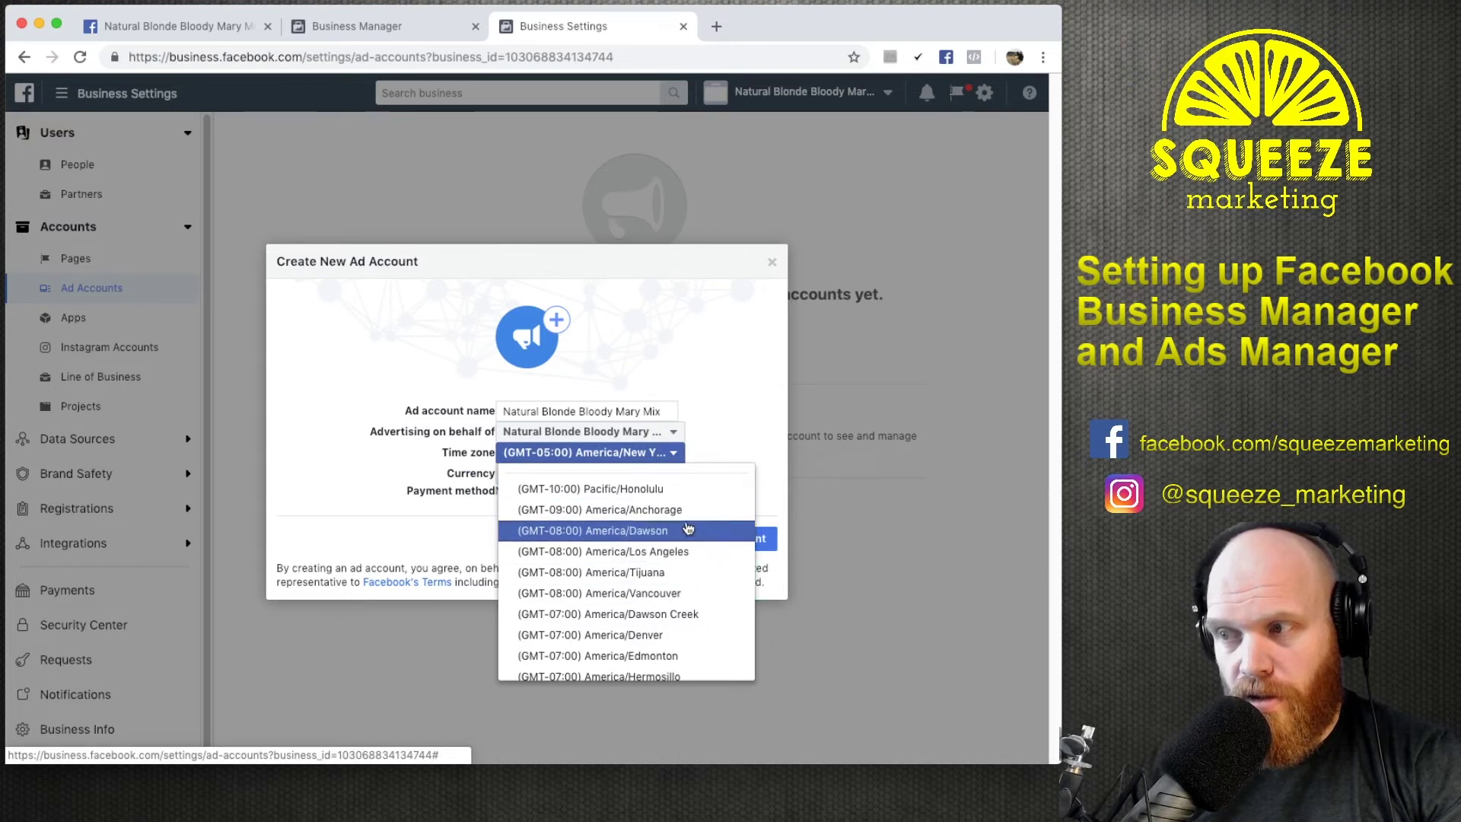
scroll(689, 532, "down", 1)
scroll(698, 547, "down", 5)
scroll(692, 548, "down", 6)
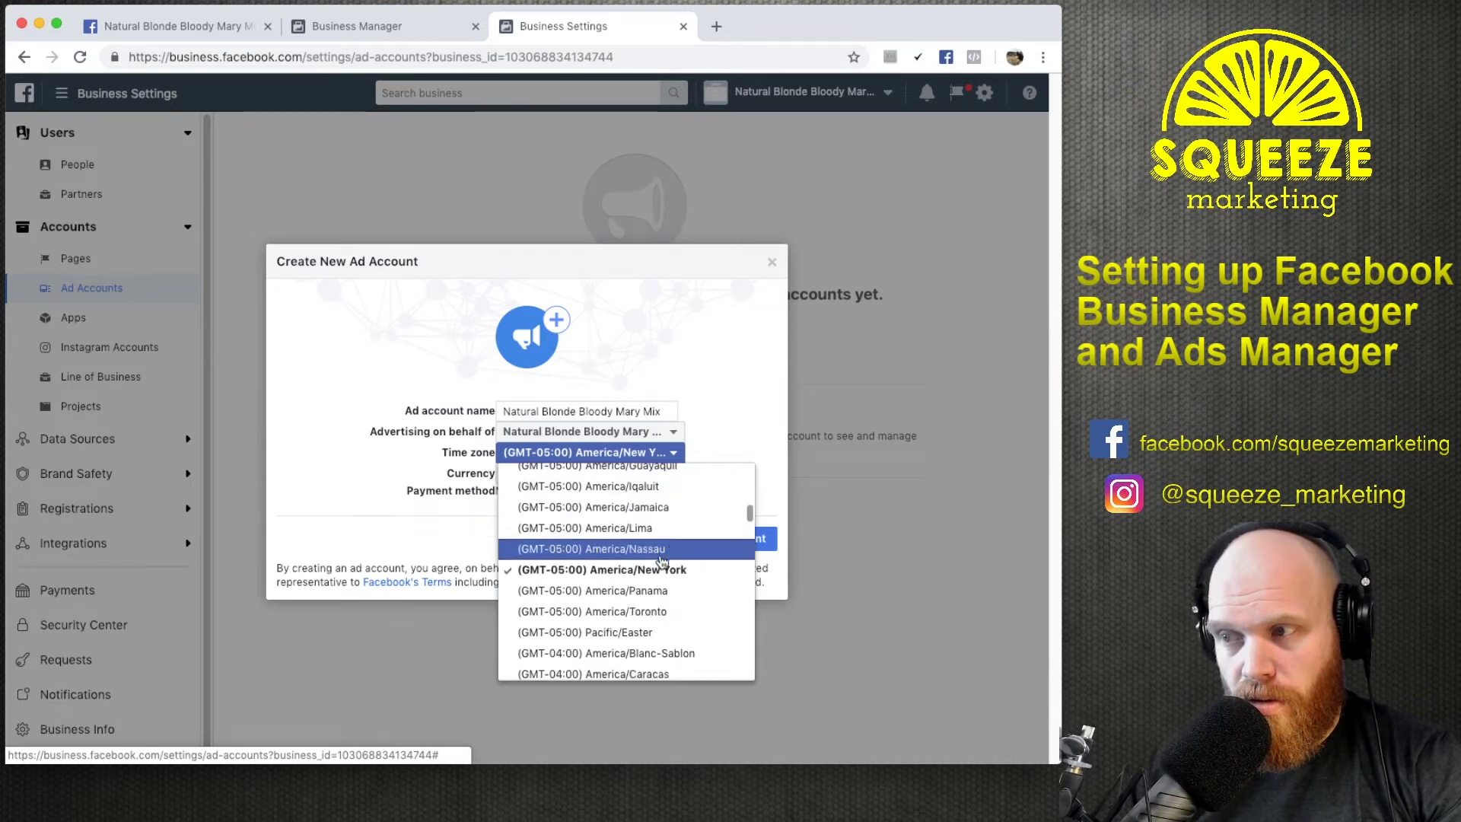
left_click(660, 567)
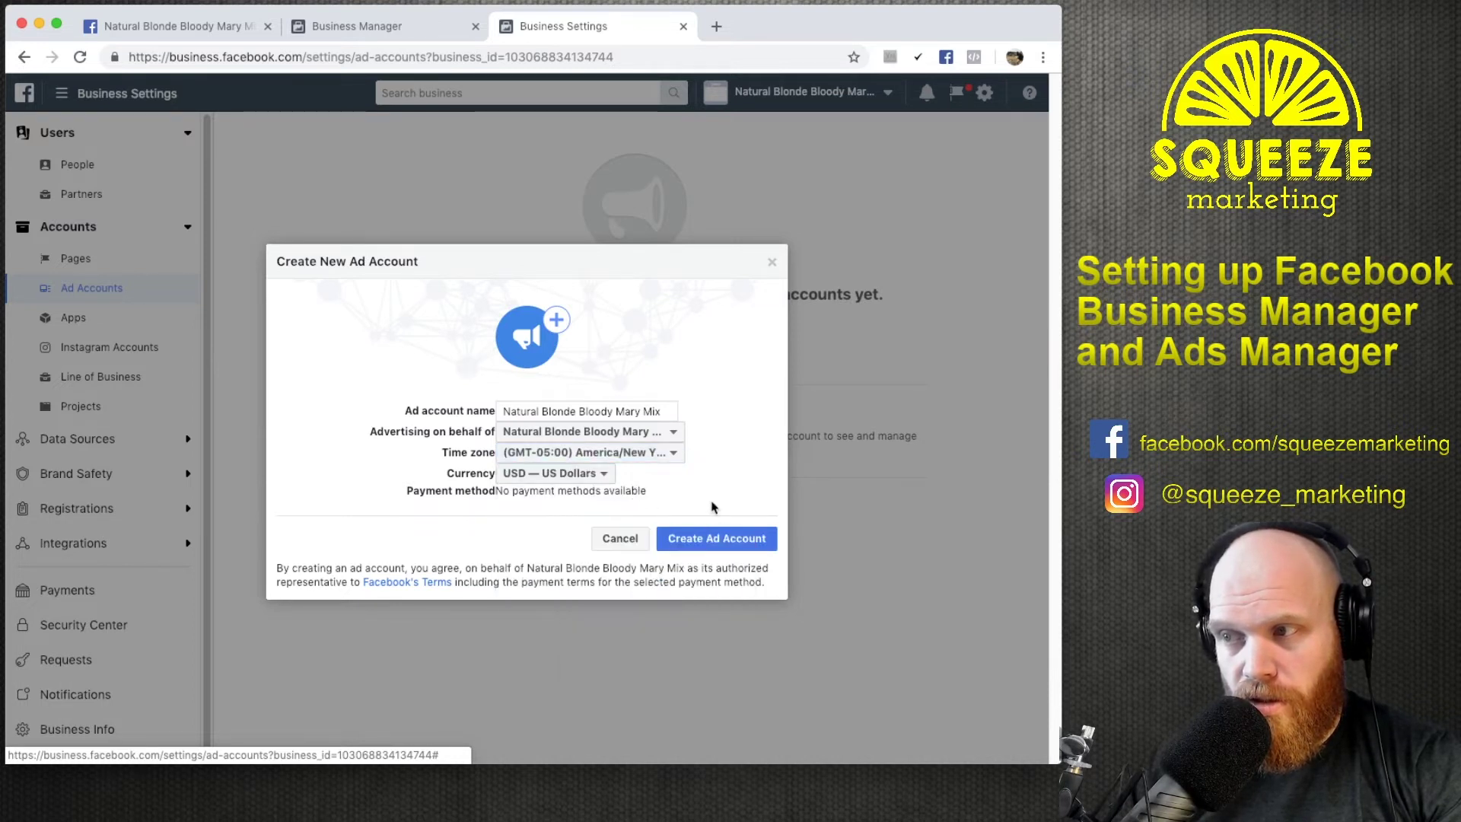
left_click(735, 540)
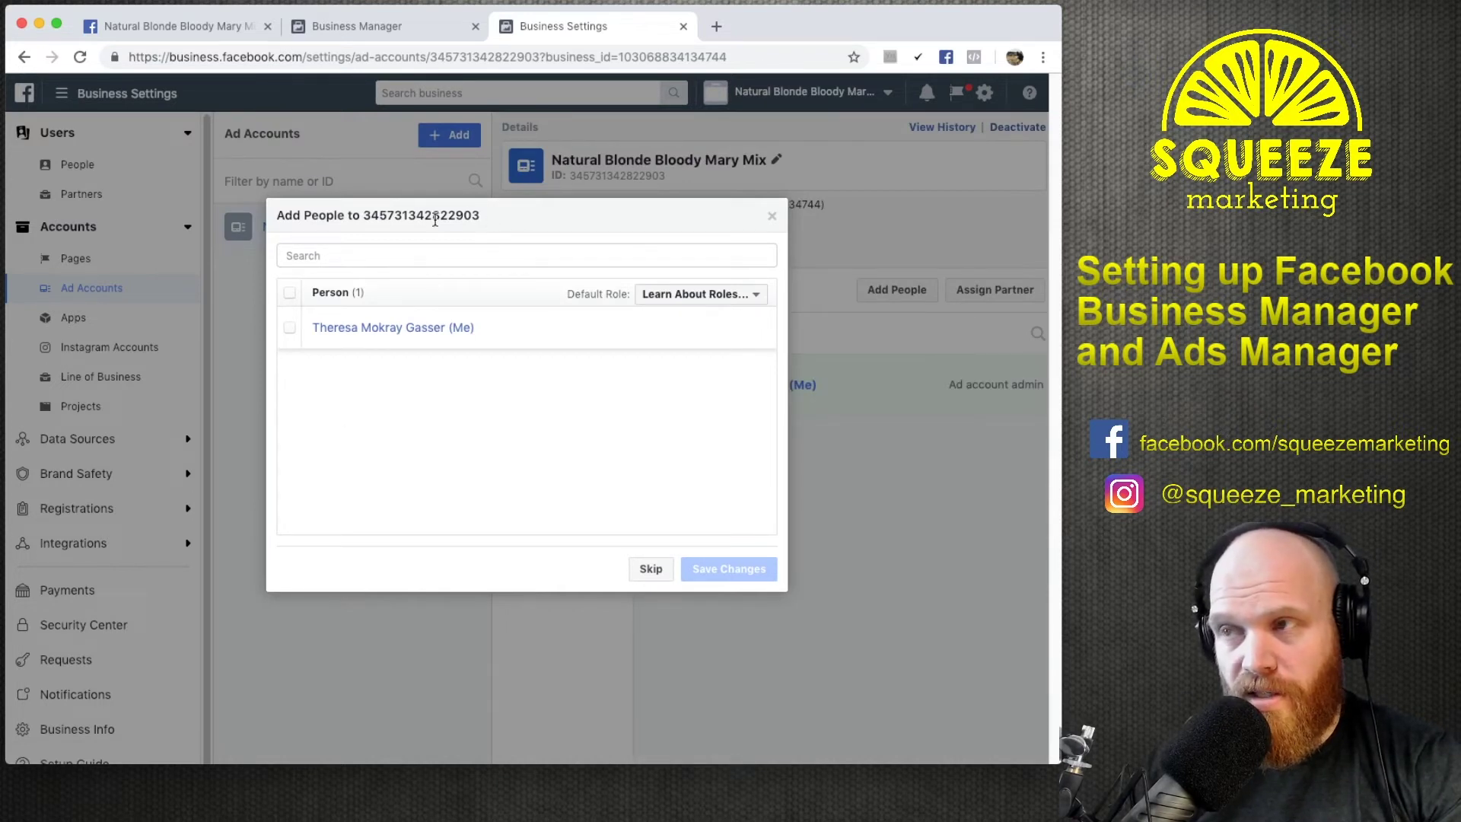
Copy the new ad account's ID number.
left_click_drag(490, 220, 362, 213)
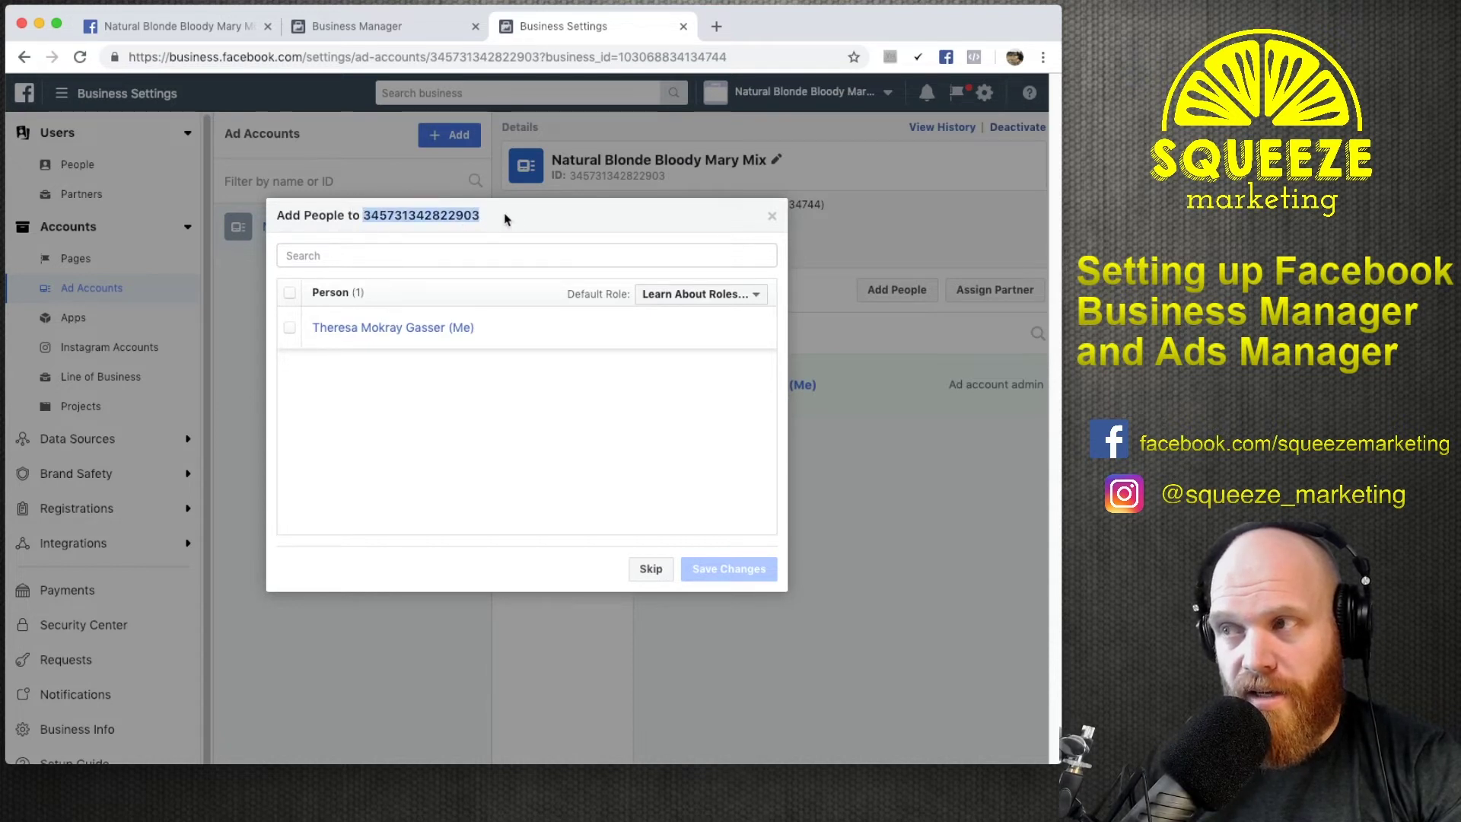
key("super+Tab")
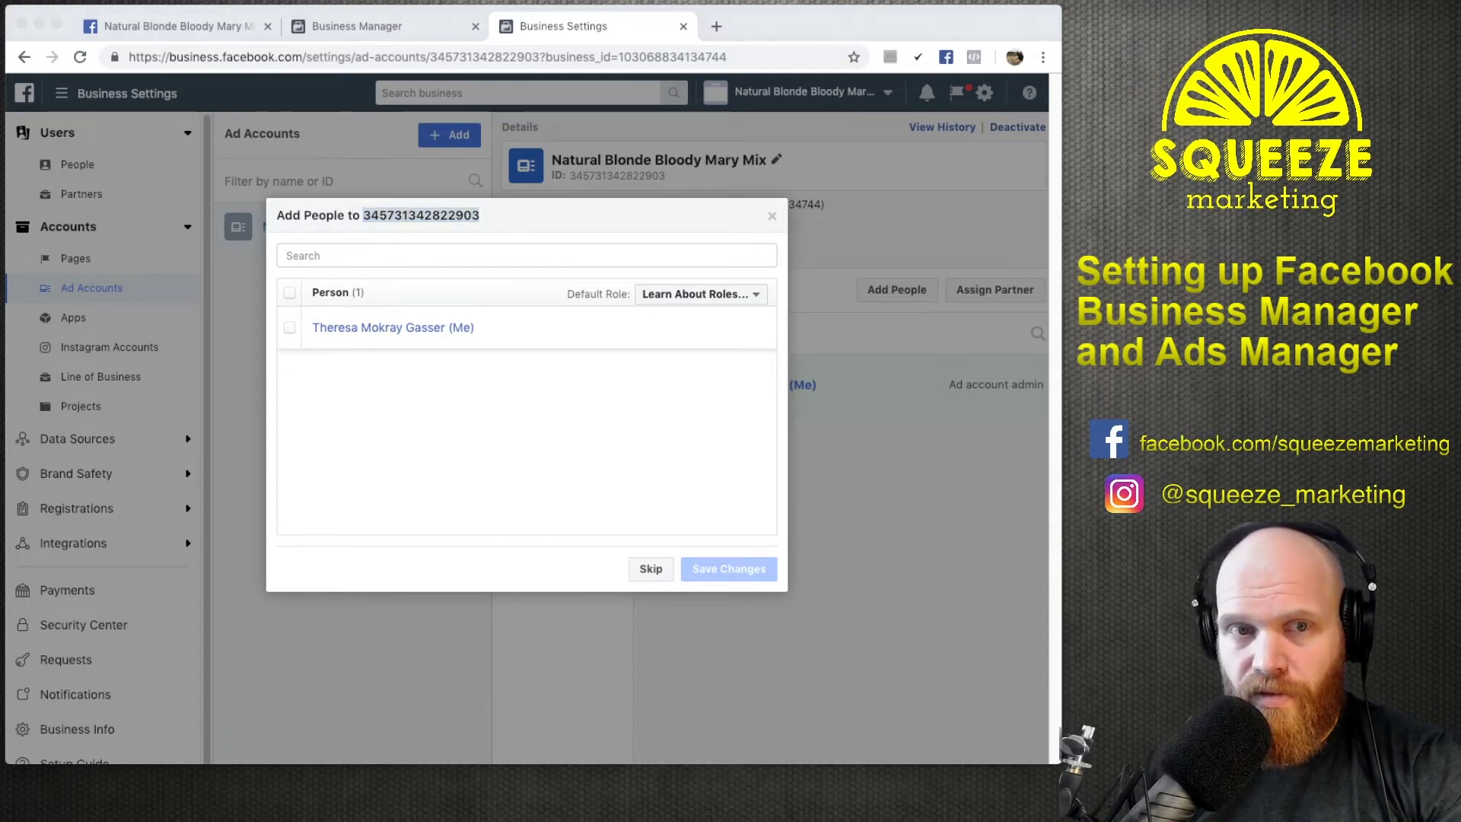
key("super+Tab")
Add yourself to the new ad account as Ad account admin and save.
left_click(502, 224)
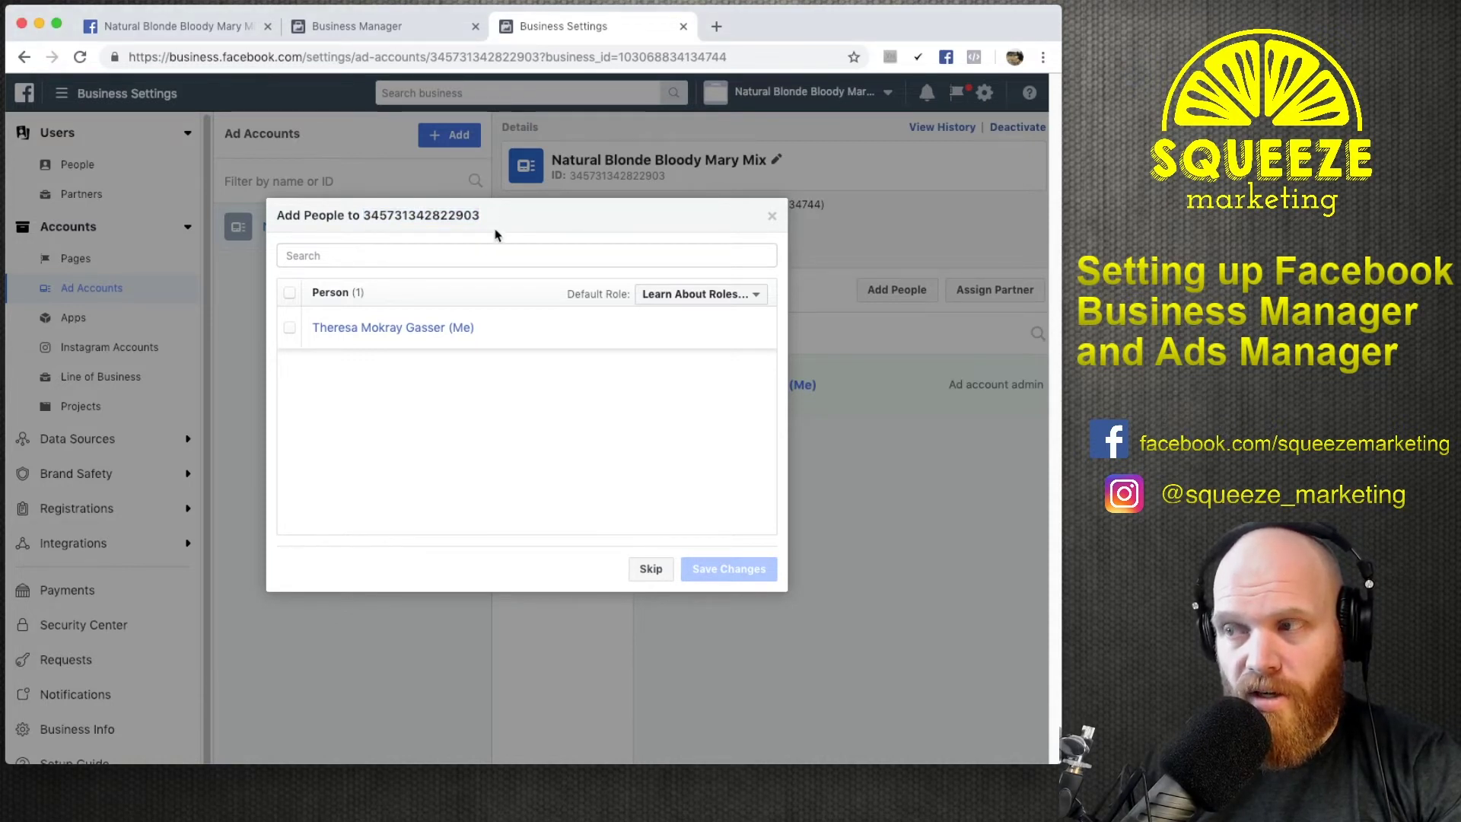
left_click(290, 329)
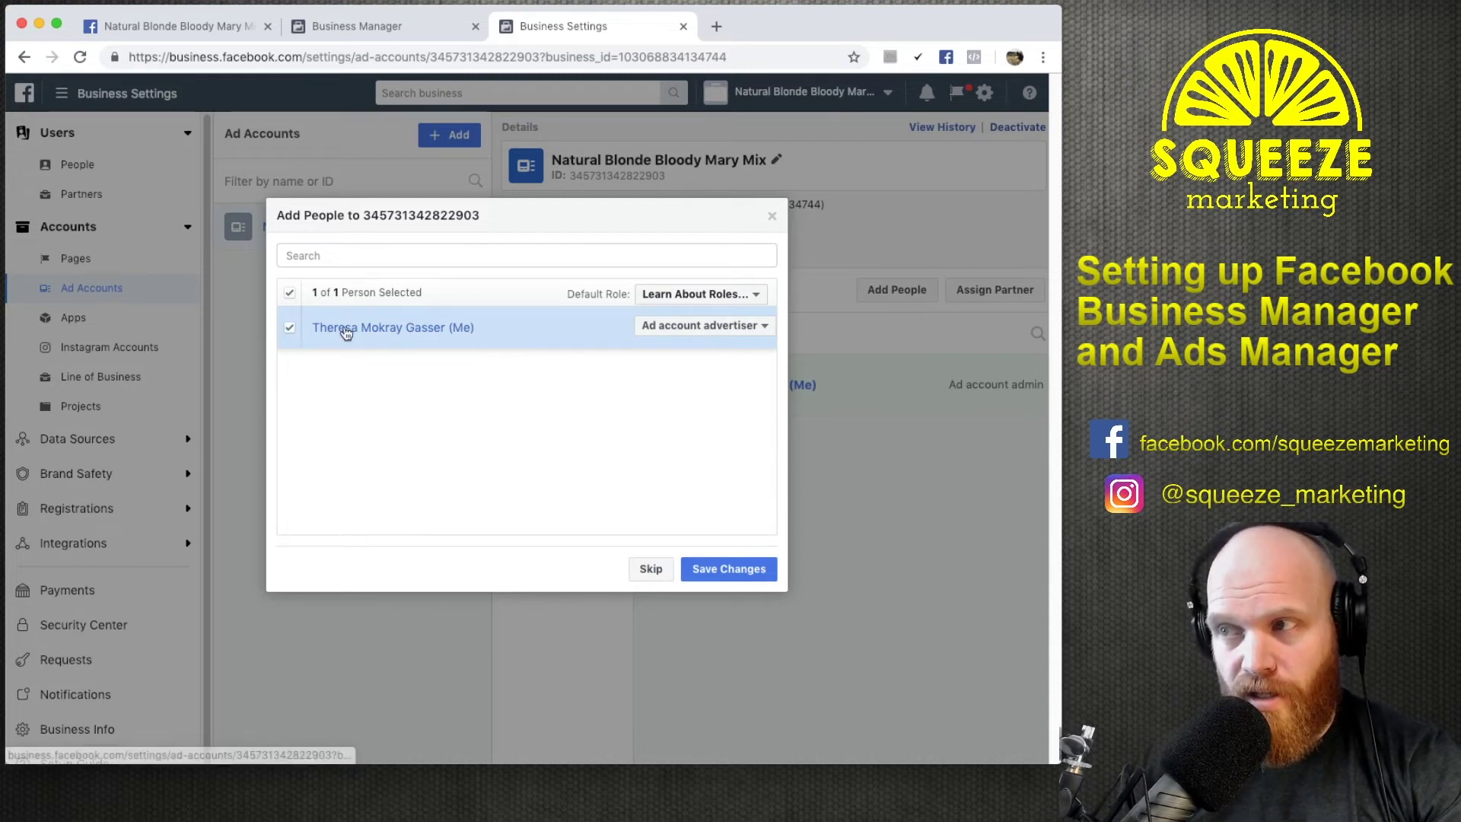
left_click(737, 570)
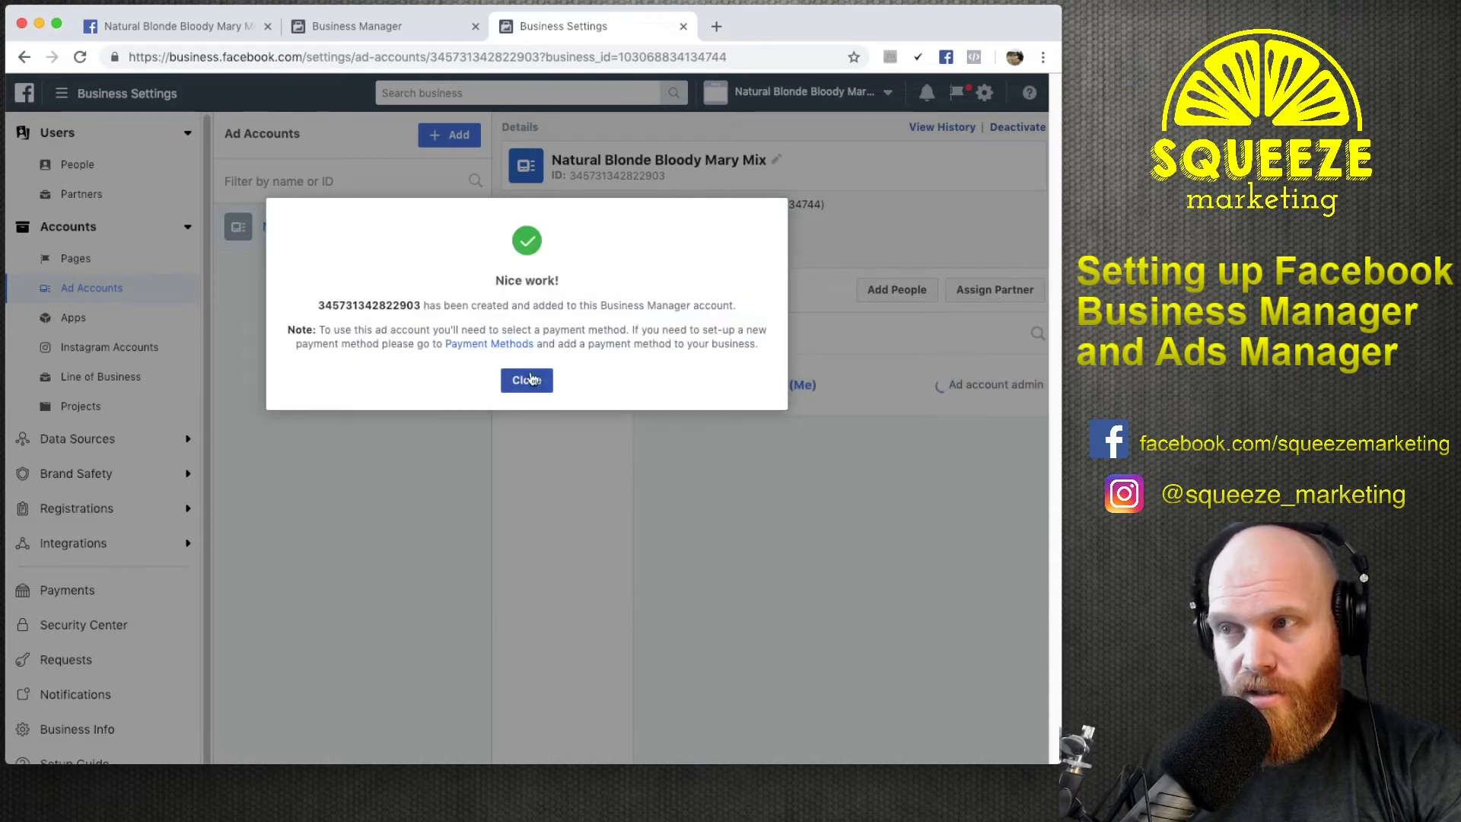
left_click(527, 379)
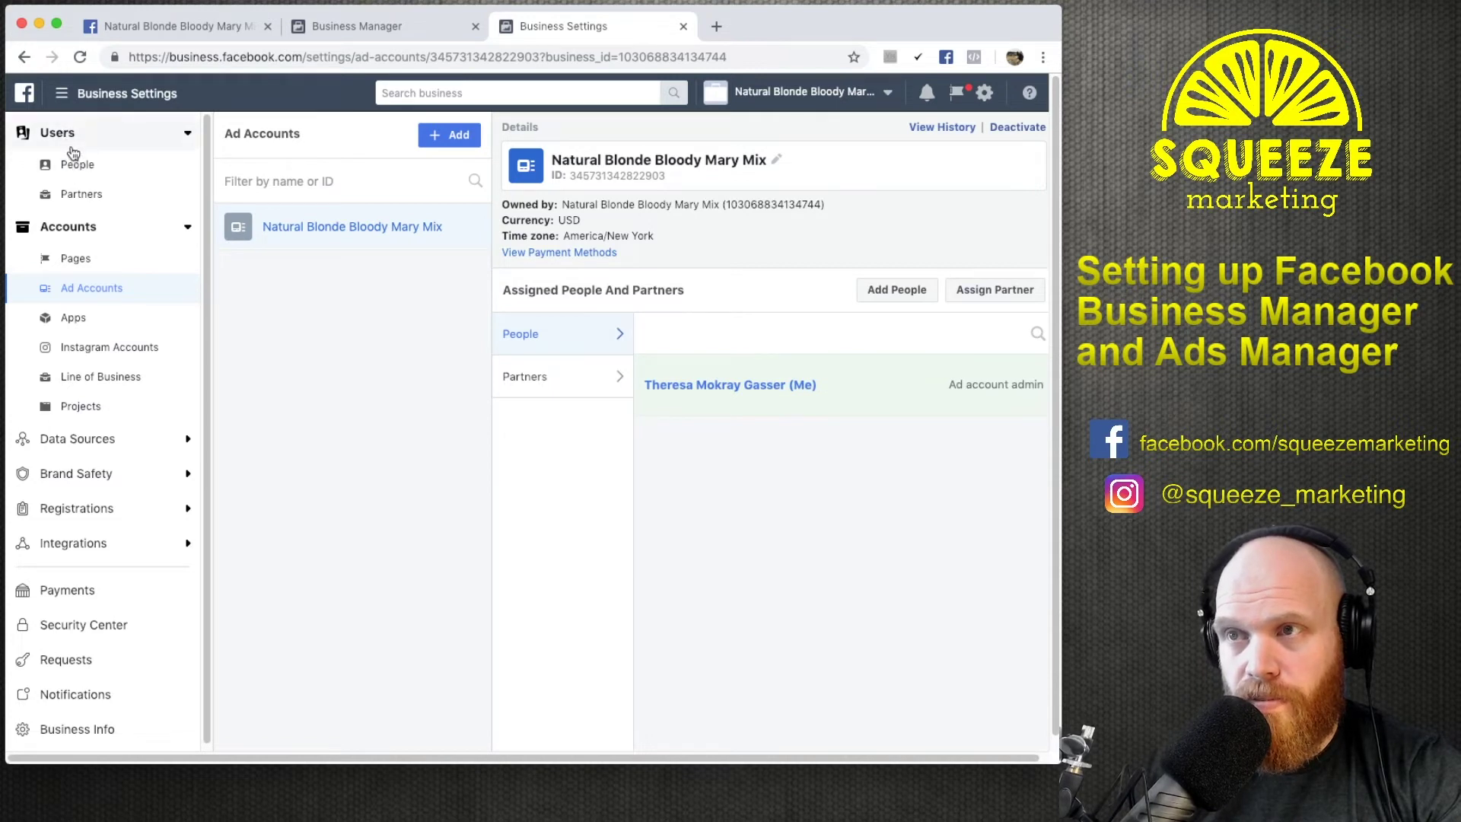
Reload the Business Manager home page so the Ad Account setup card shows complete.
left_click(182, 139)
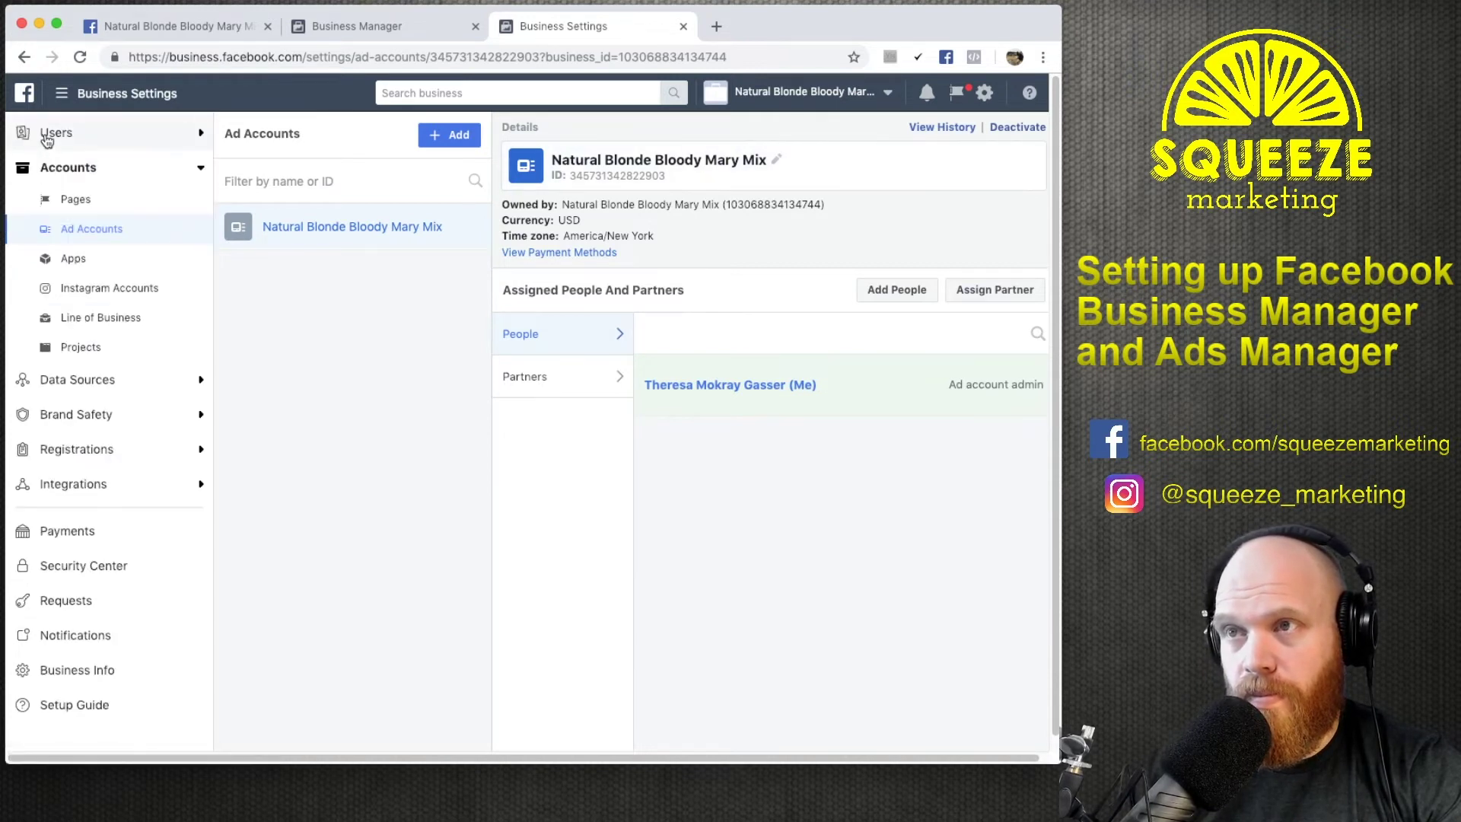
left_click(202, 136)
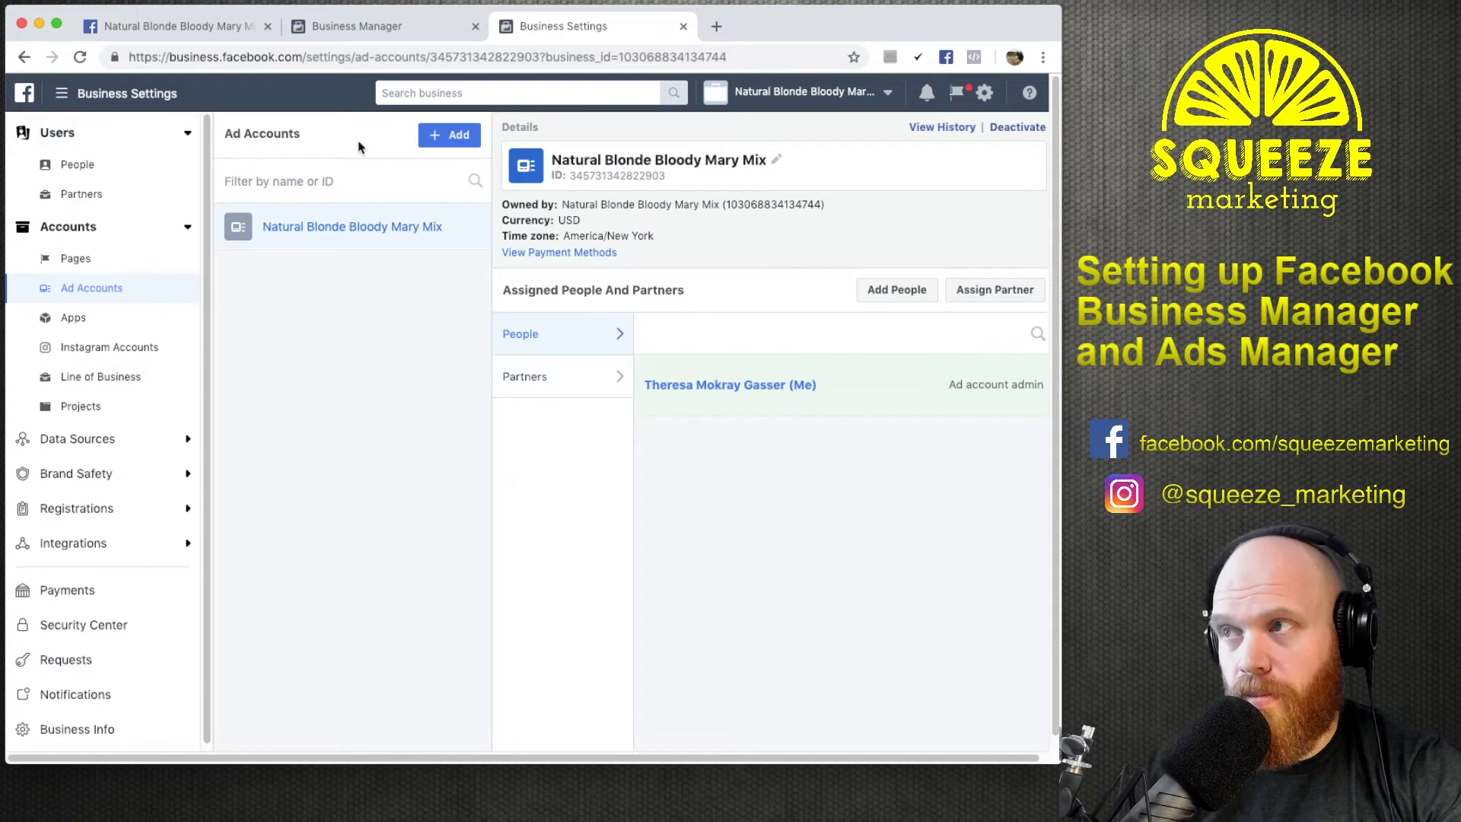
left_click(384, 26)
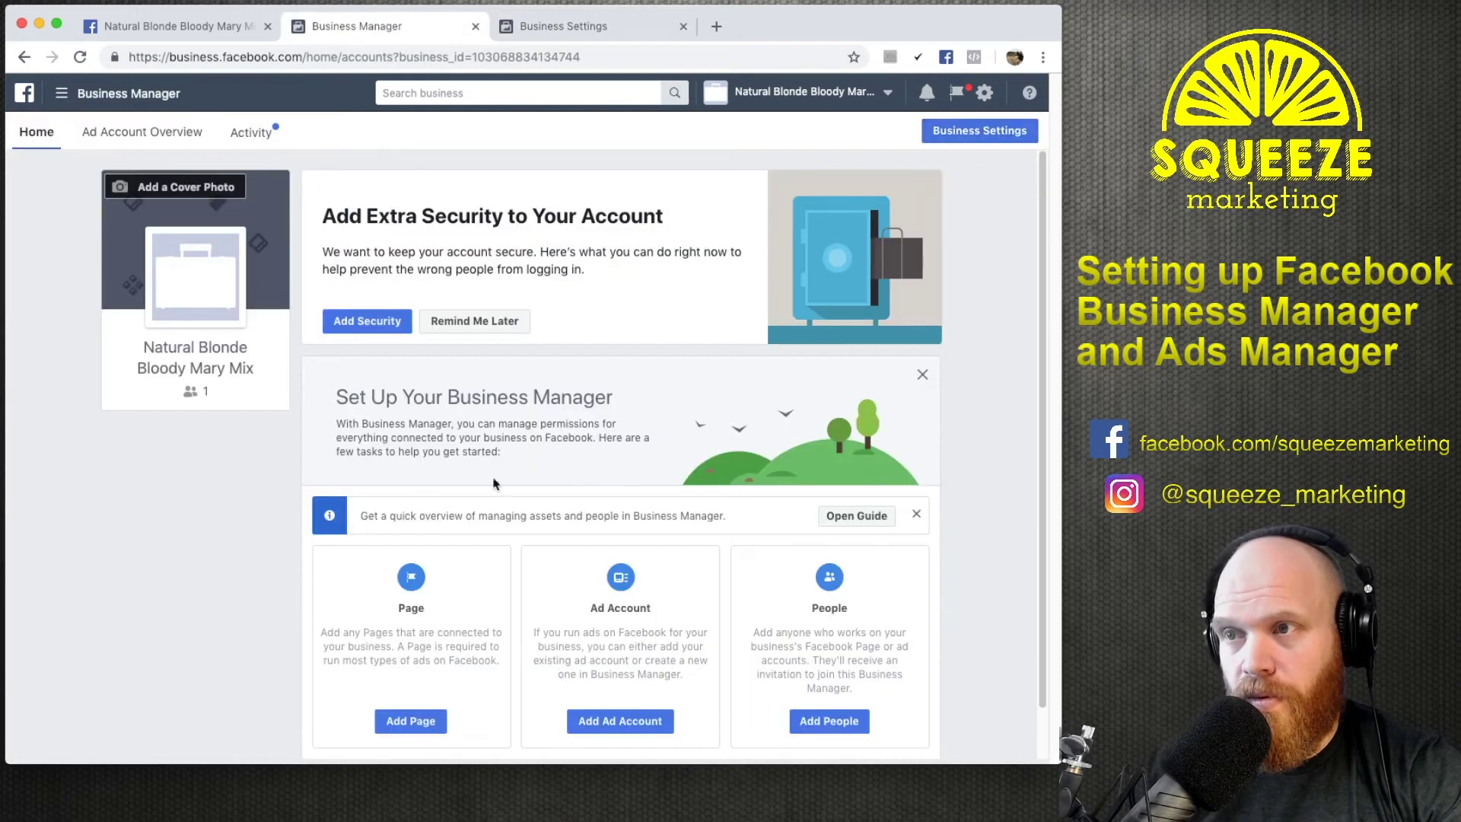
scroll(398, 354, "down", 1)
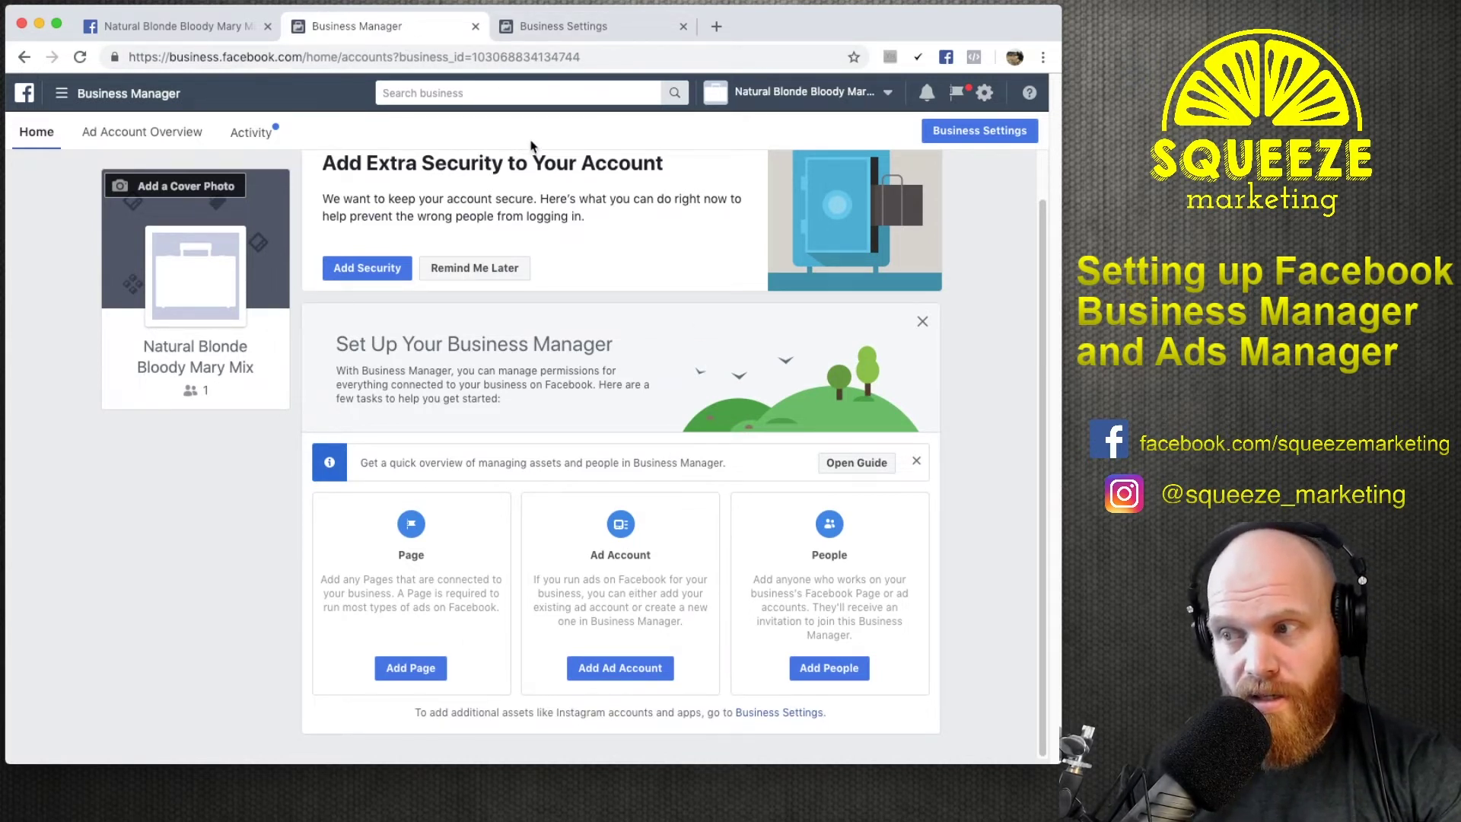
left_click(80, 57)
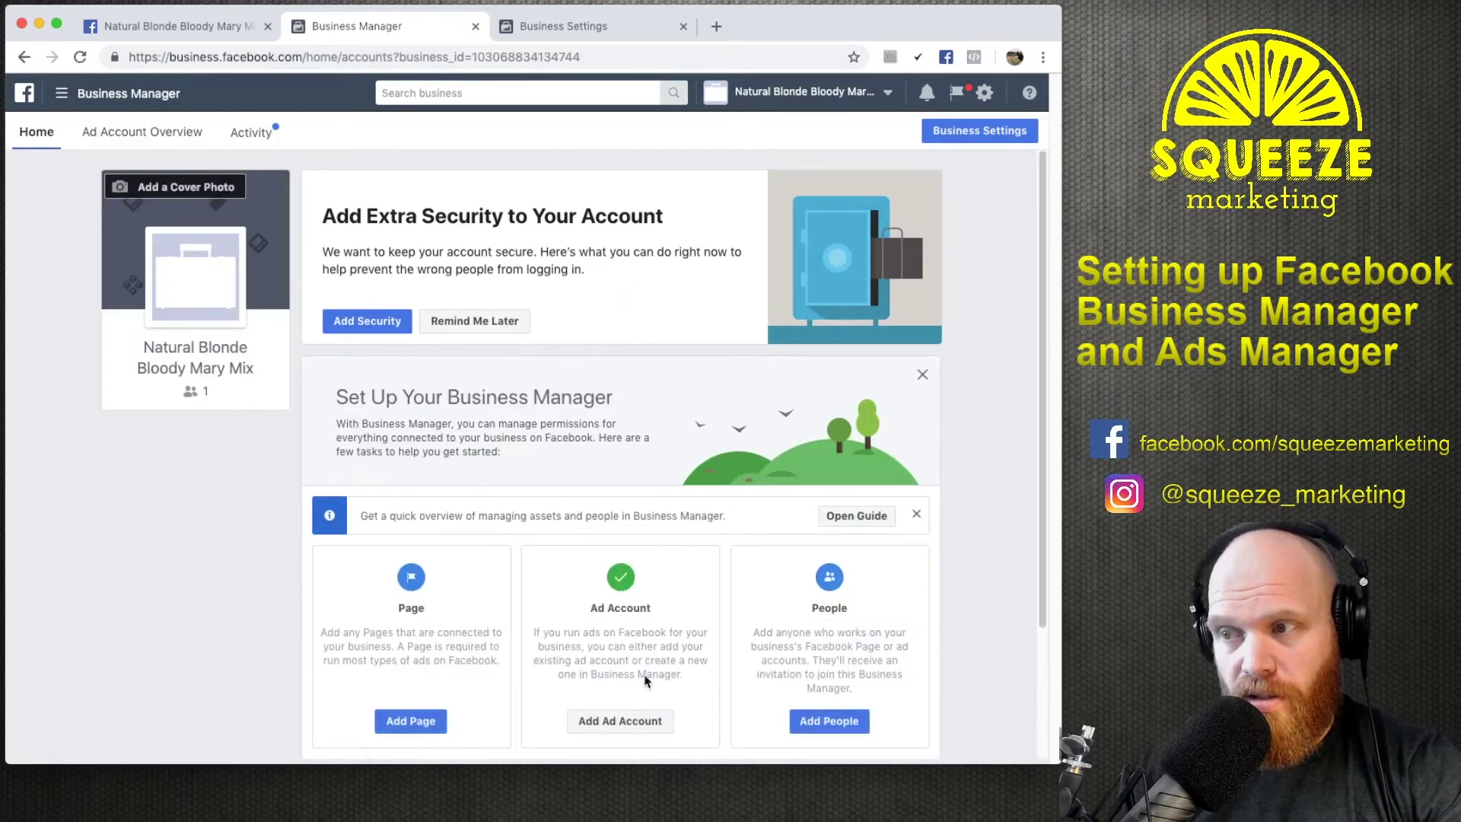
scroll(422, 471, "down", 3)
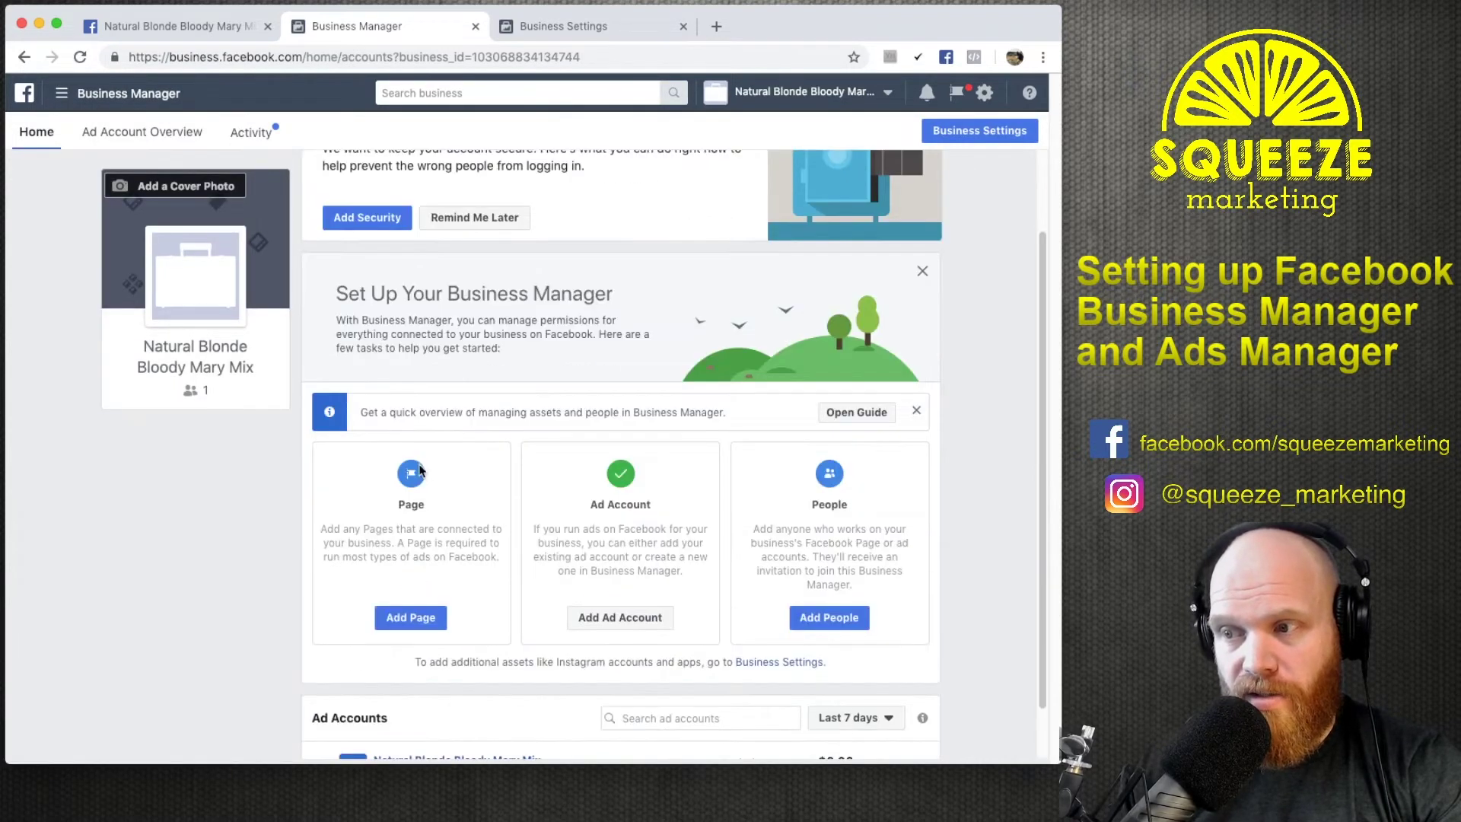
Add the owned Natural Blonde Bloody Mary Mix Page via its pasted URL and send the request.
left_click(410, 618)
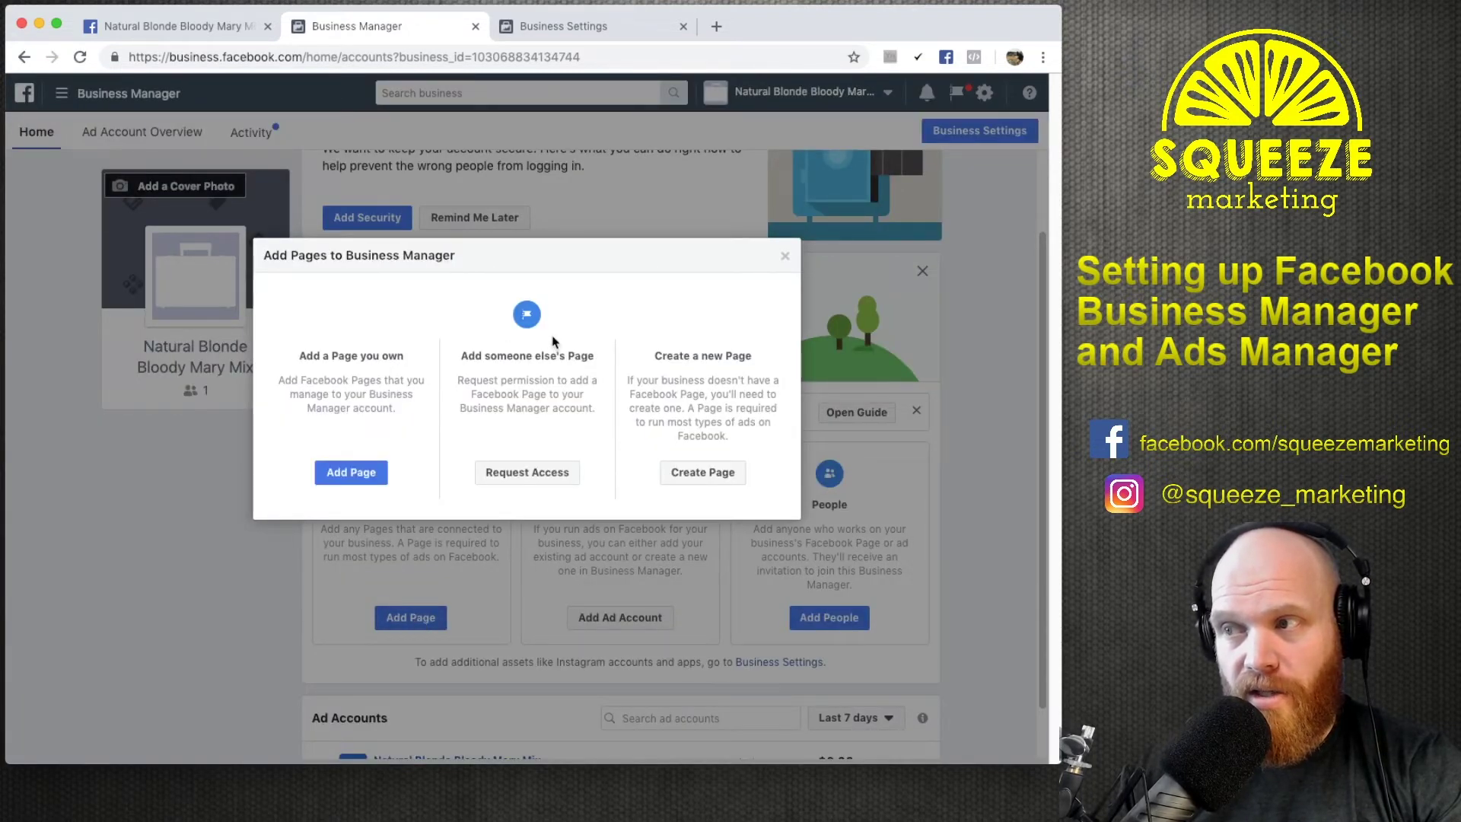
left_click(385, 477)
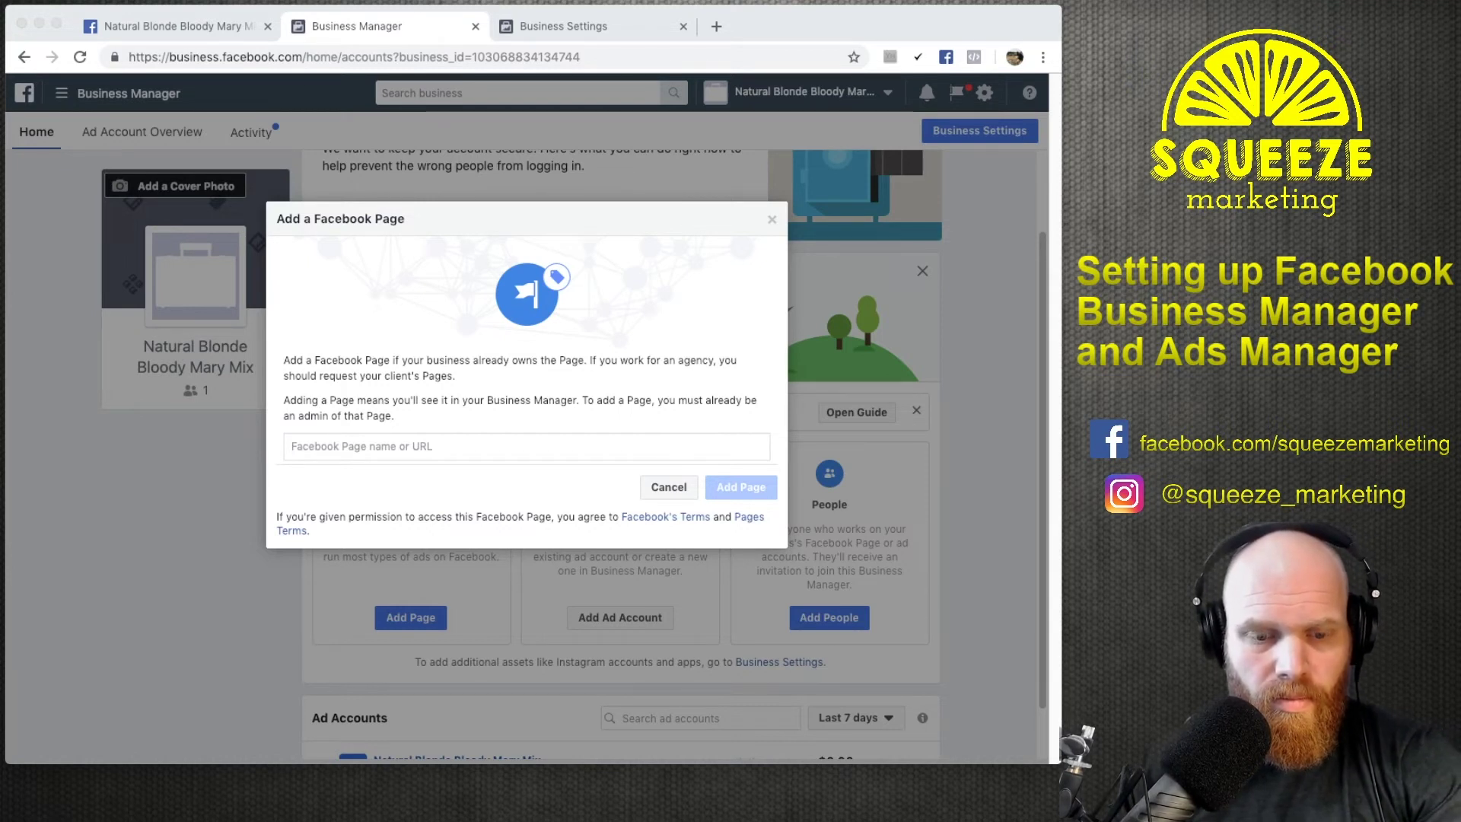
left_click(383, 446)
type("https://www.facebook.com/naturalblondebloodymarymix/")
left_click(466, 491)
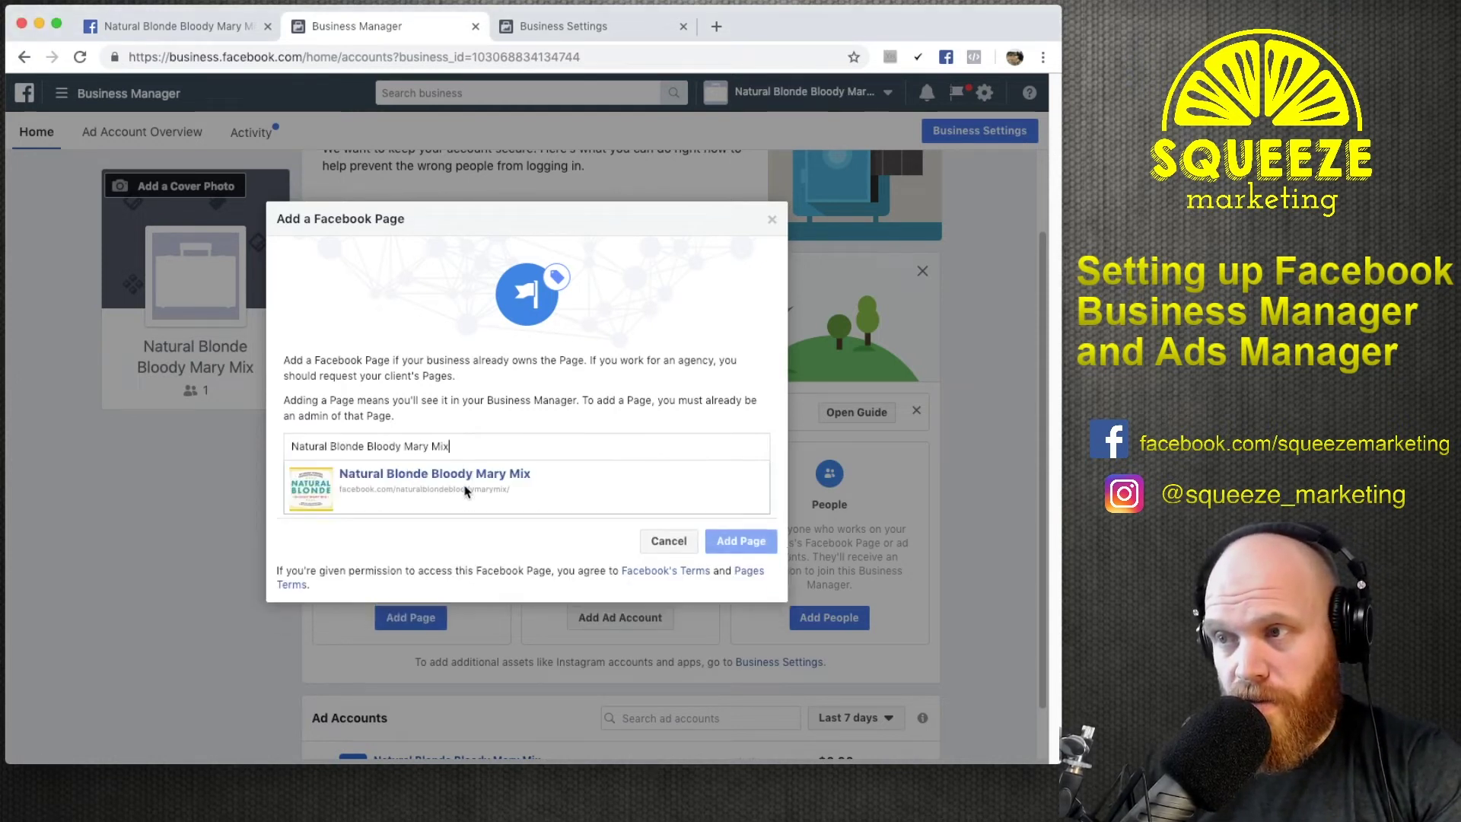
left_click(726, 540)
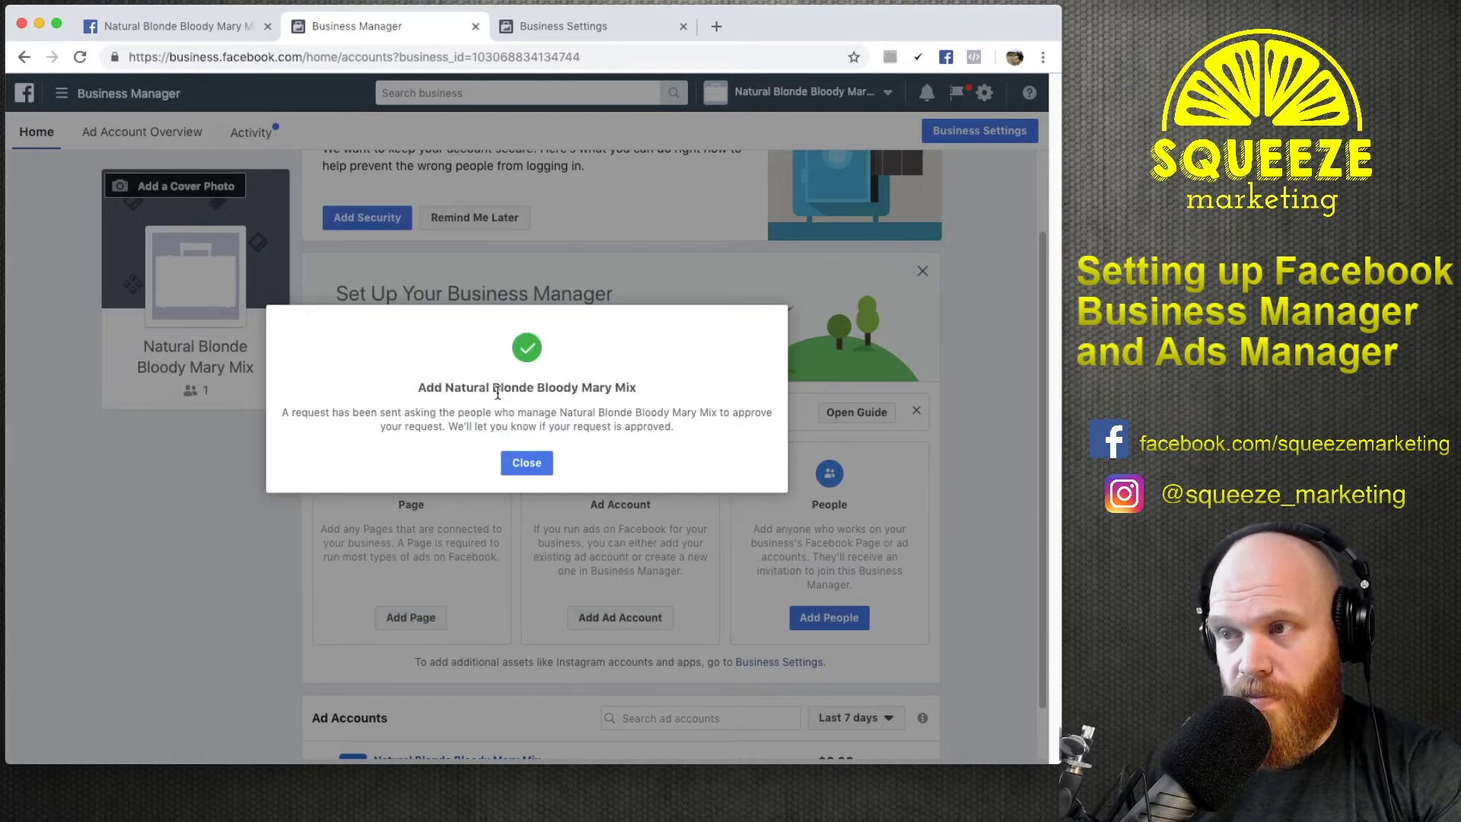
left_click(526, 462)
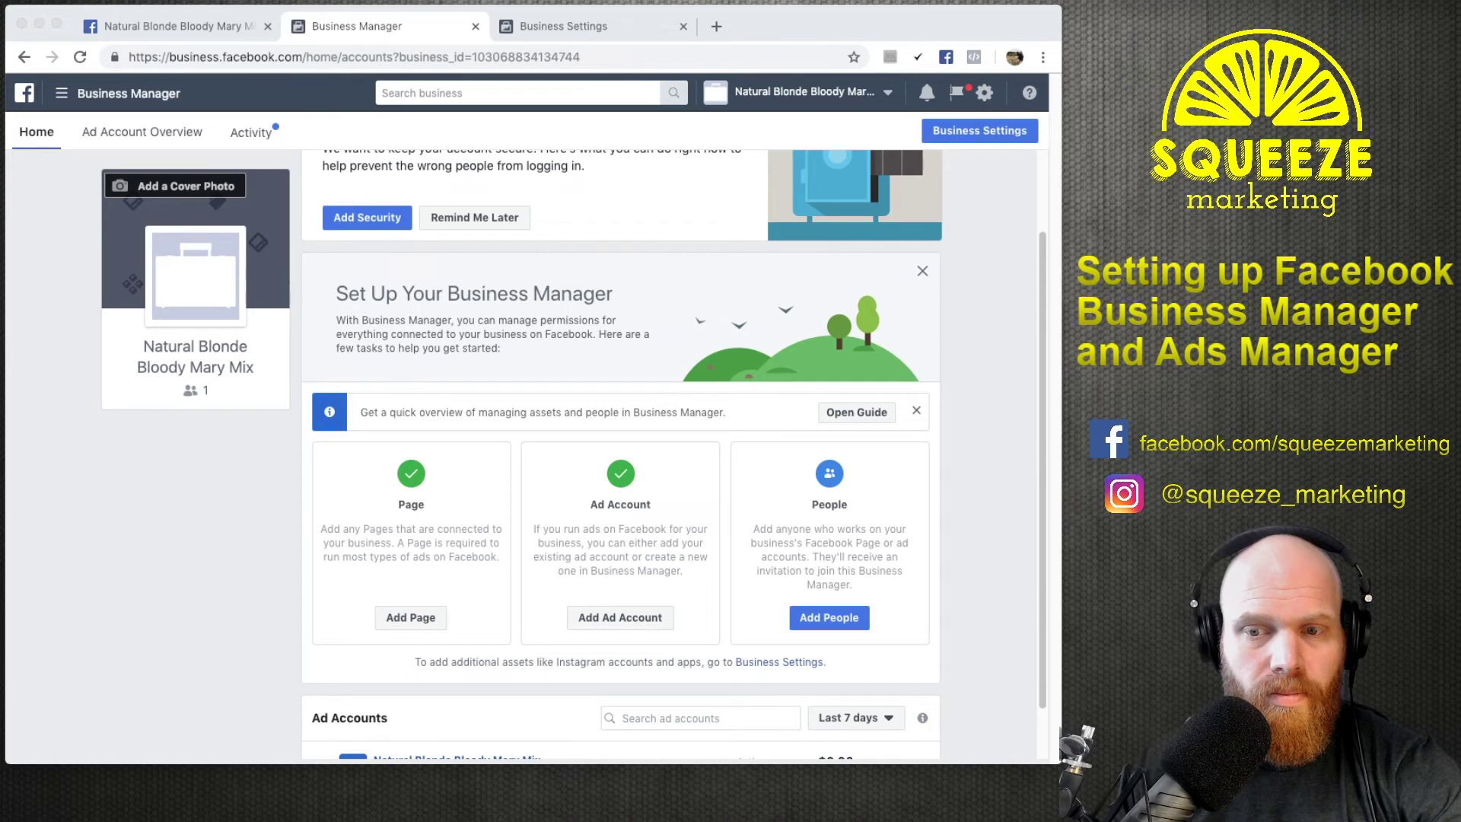
Close the Business Manager and Business Settings tabs with Ctrl+W.
key("ctrl+w")
key("ctrl+w")
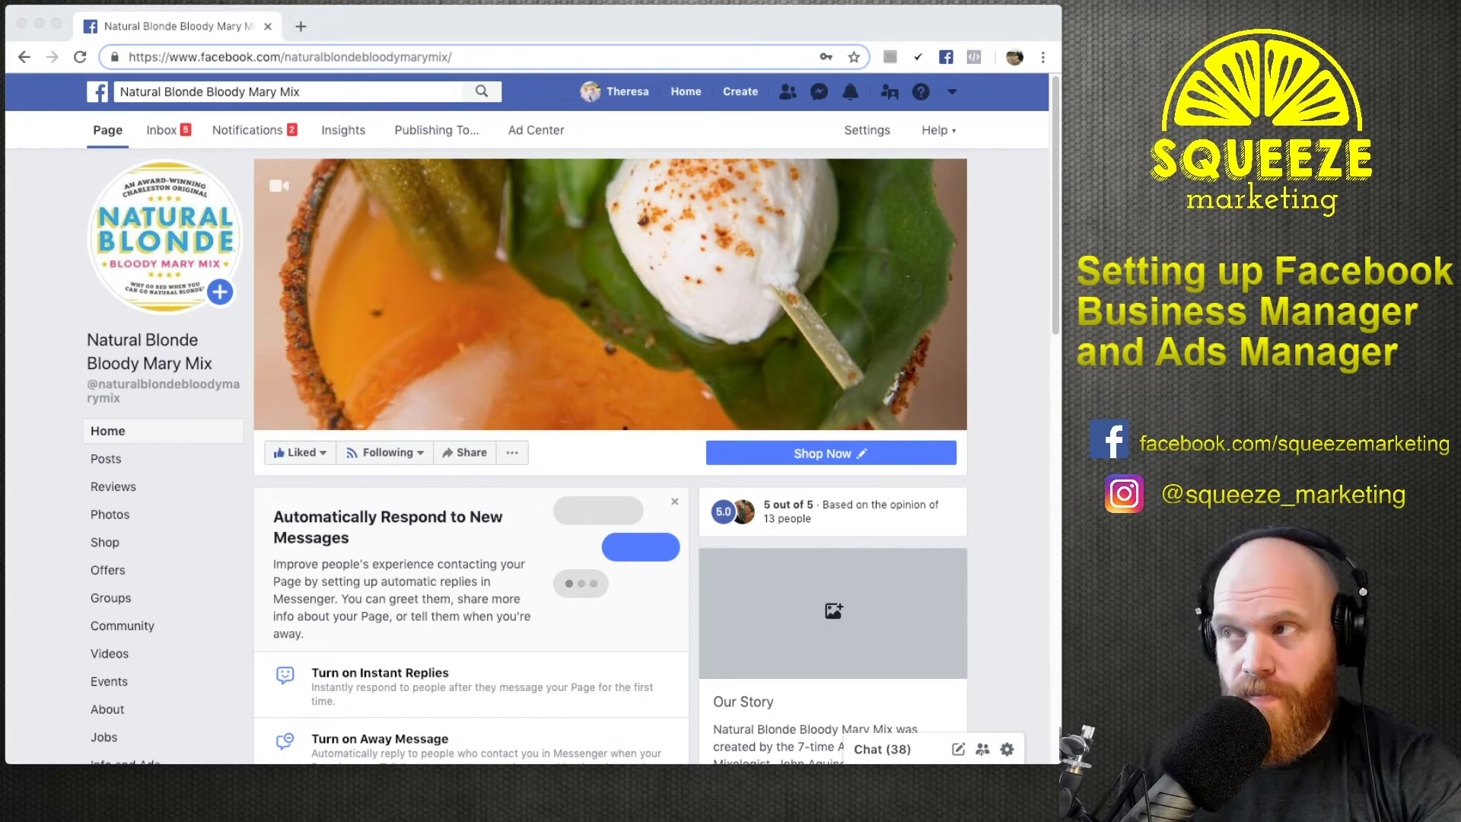
Reload the Facebook Page and use its account menu to reach the Natural Blonde Bloody Mary Mix Business Manager.
left_click(1000, 97)
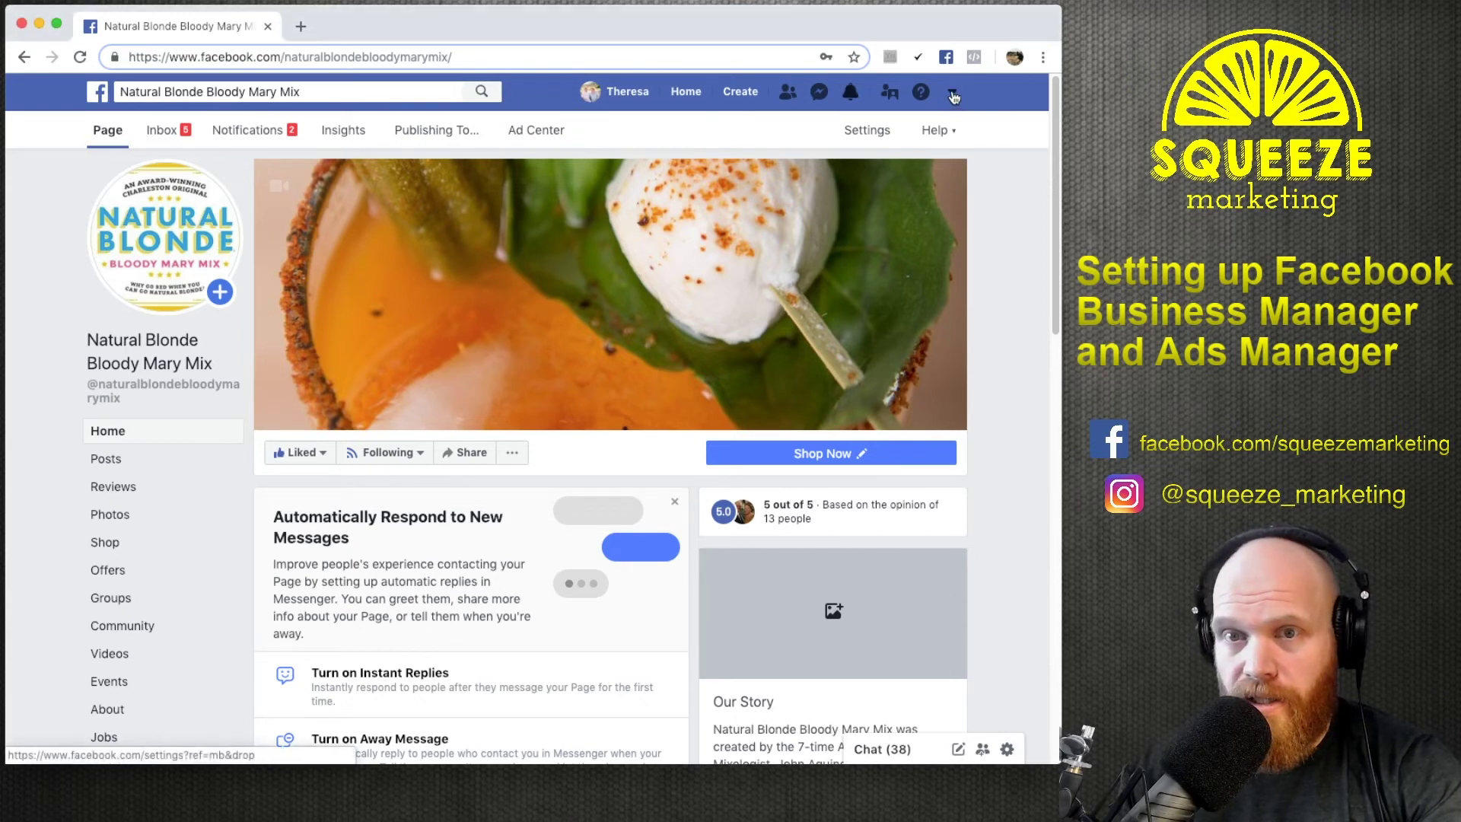
left_click(952, 96)
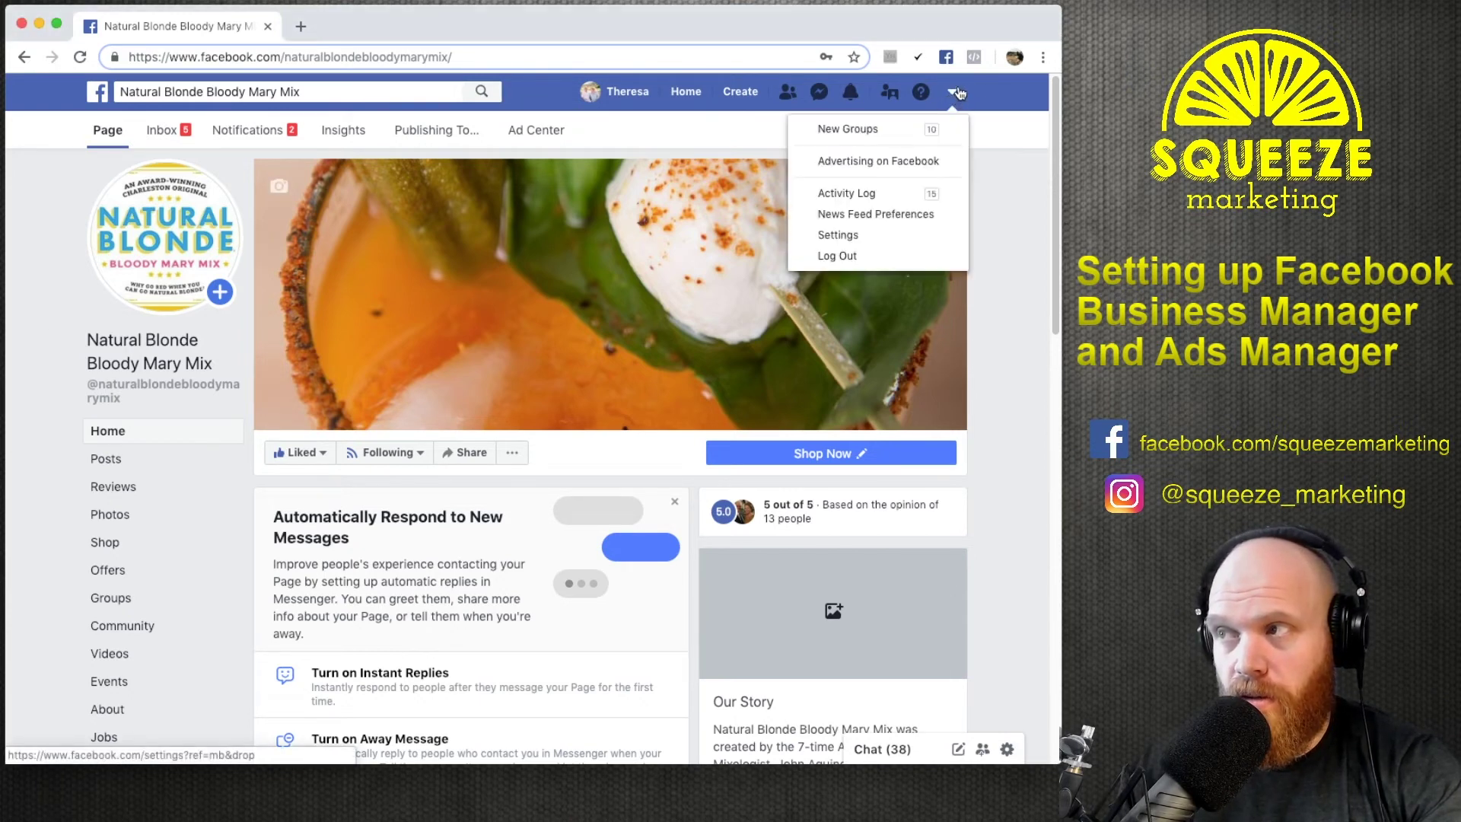
left_click(960, 96)
left_click(80, 57)
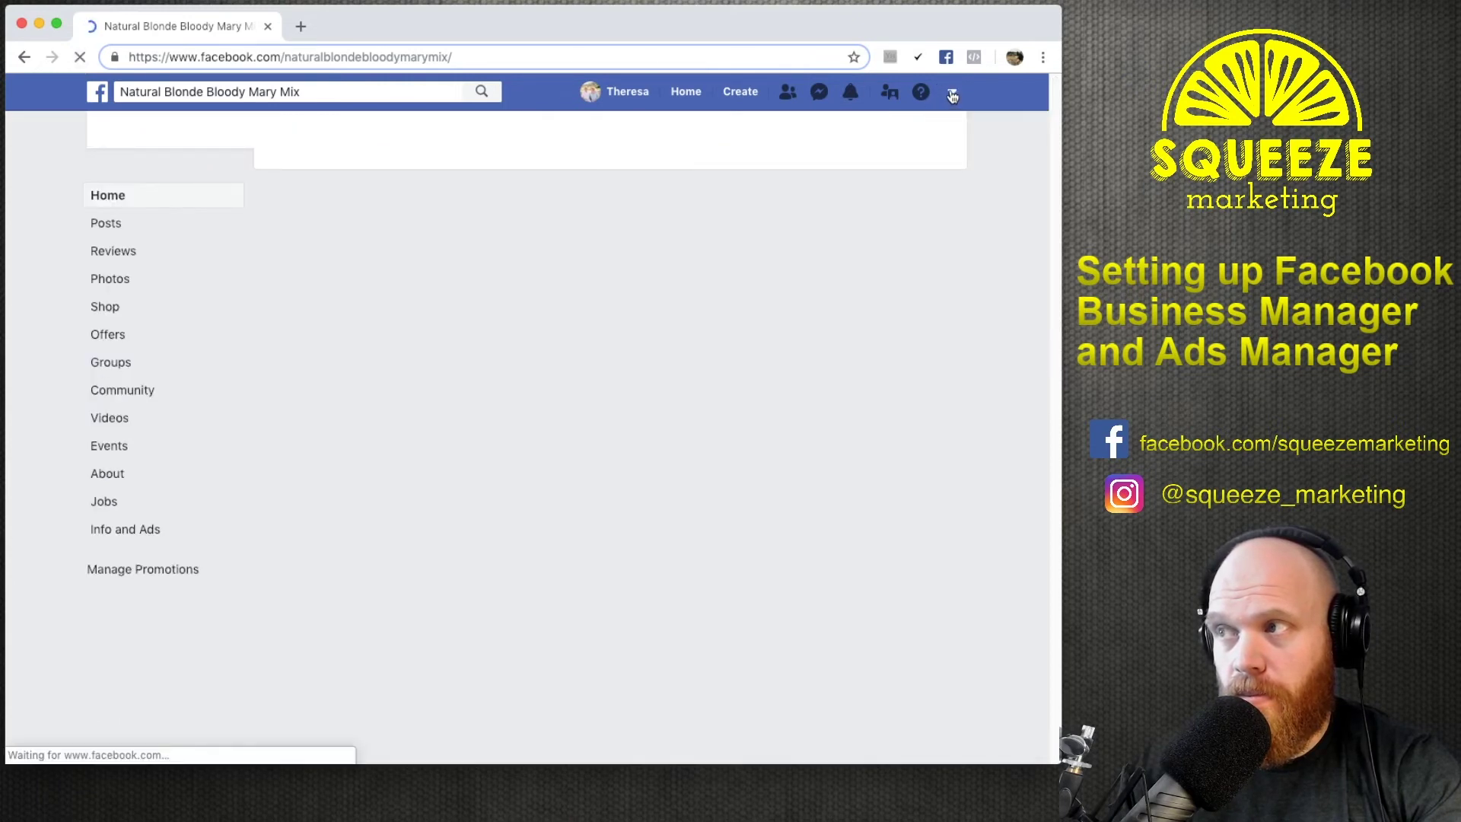
left_click(952, 95)
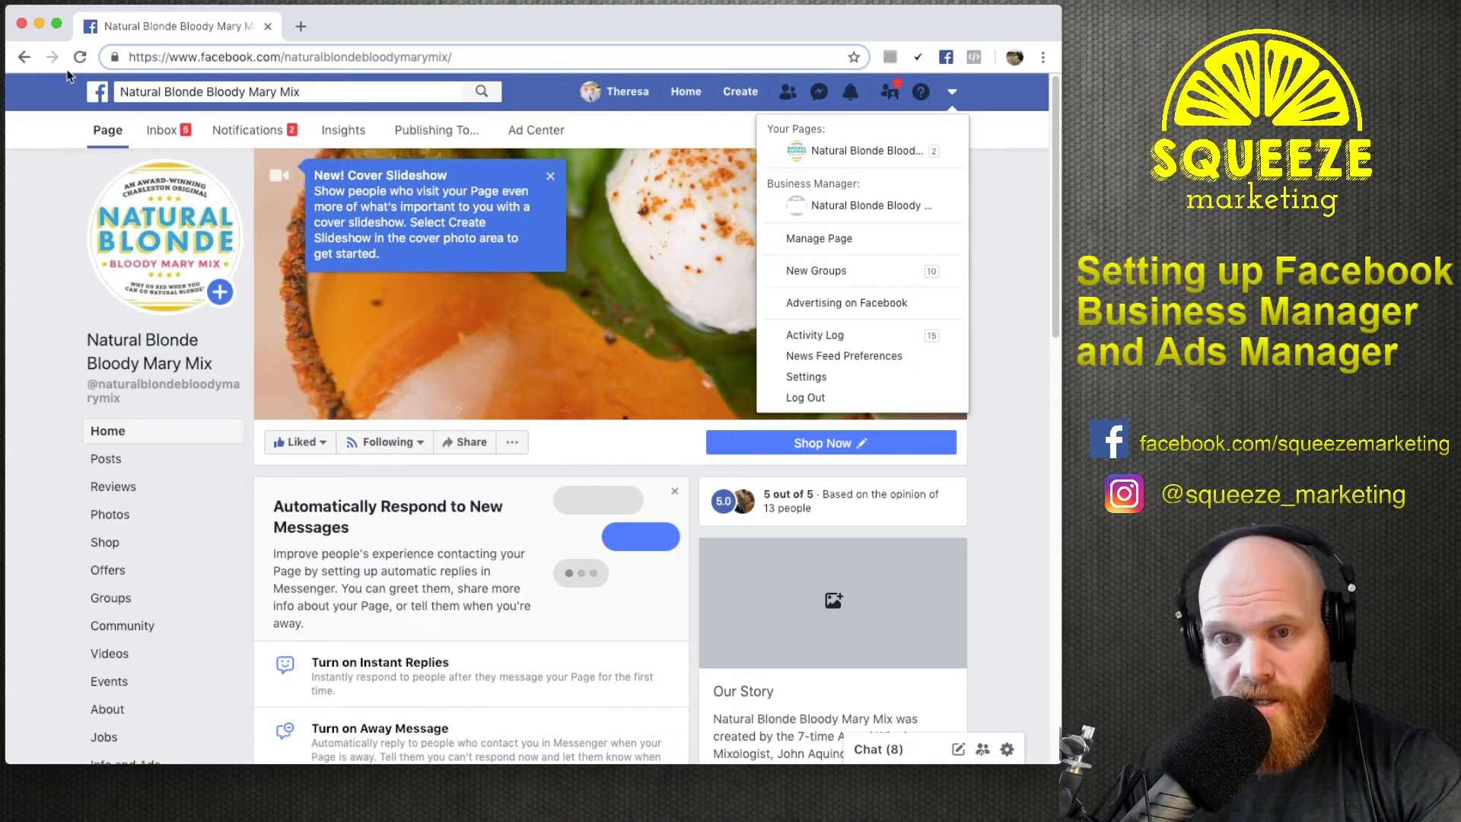
left_click(895, 210)
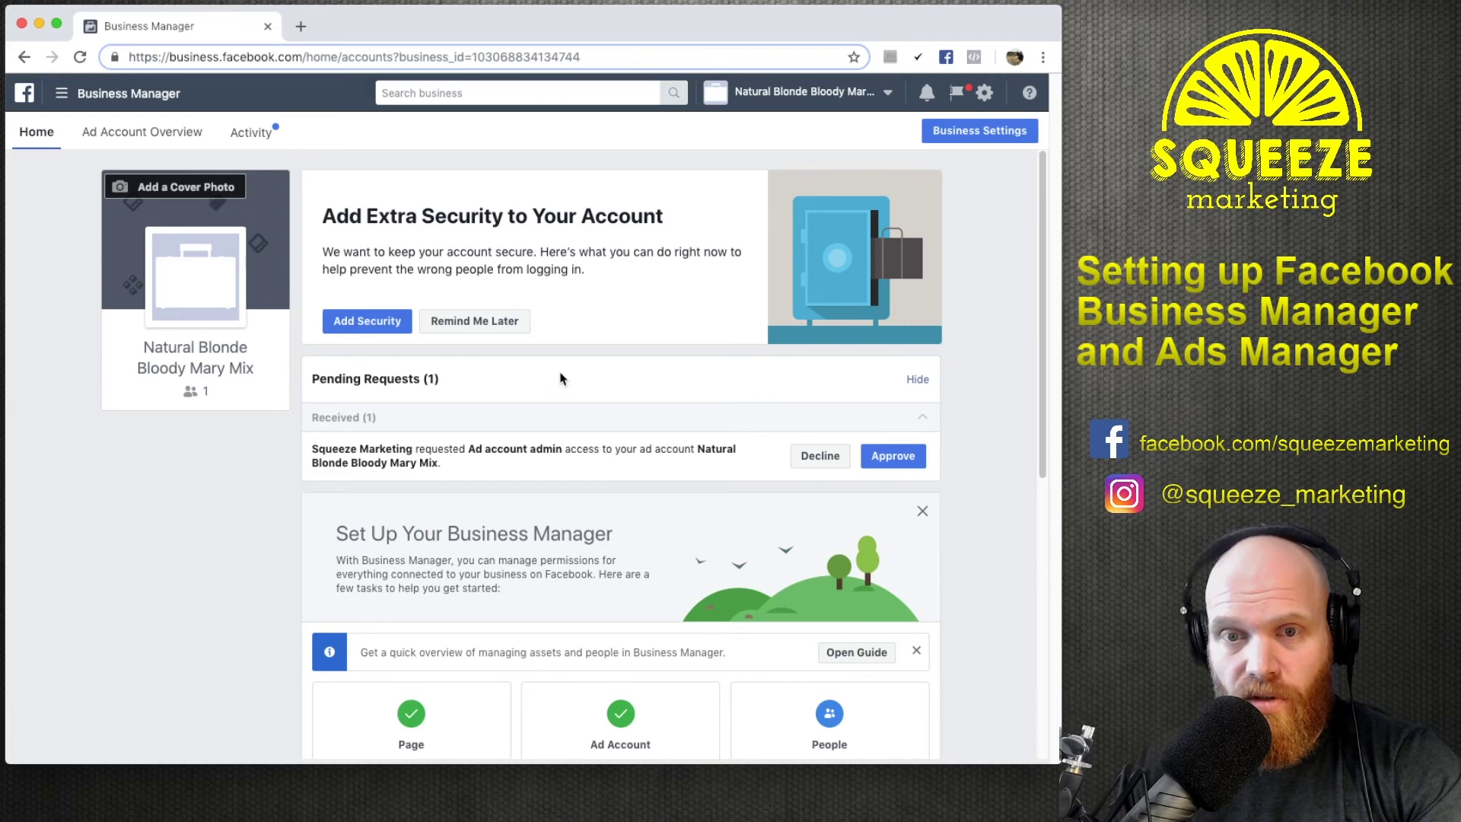
Check Requests in Business Settings, then approve Squeeze Marketing's Ad account admin access request.
left_click(993, 135)
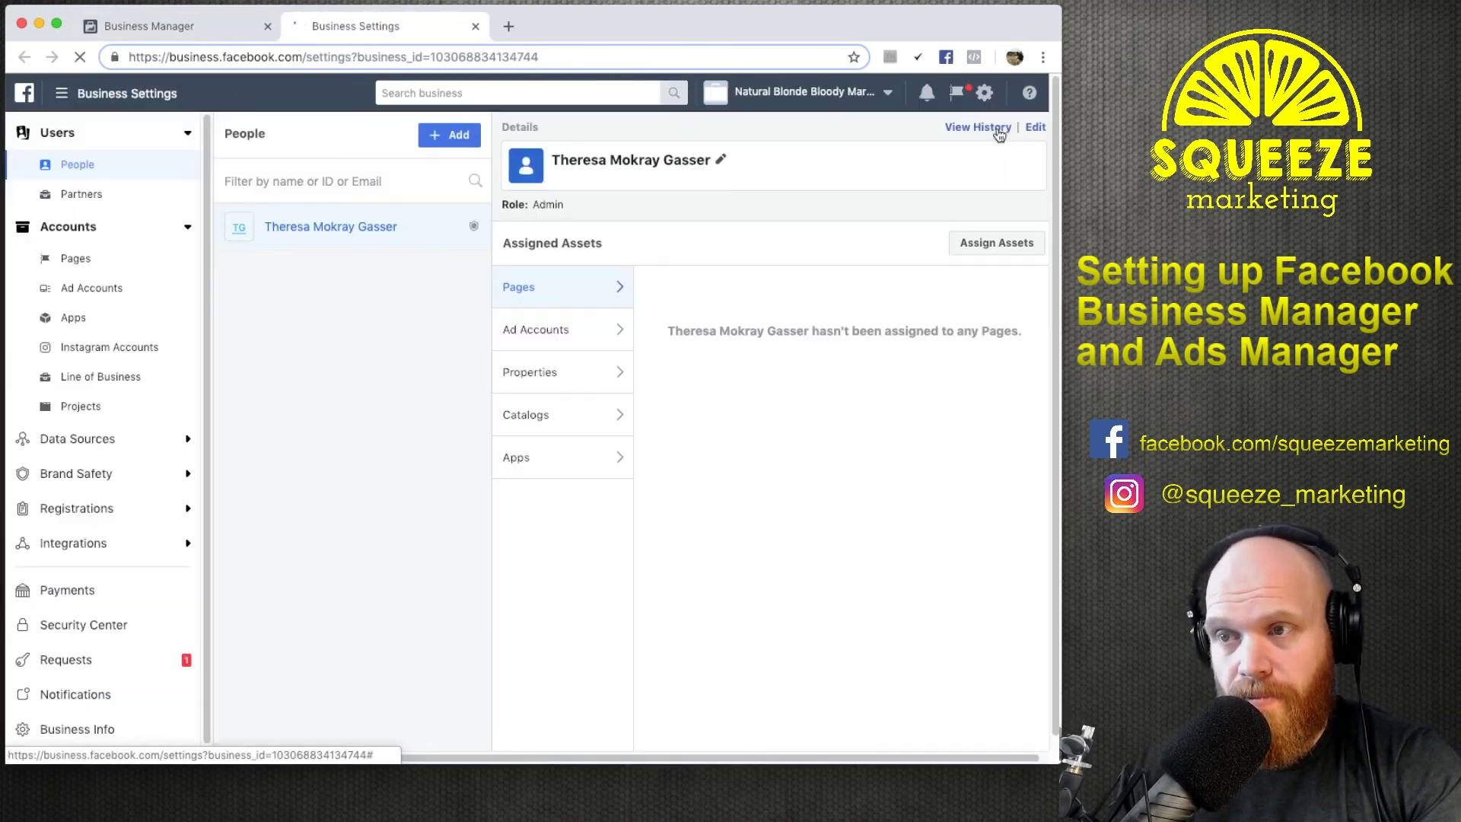
left_click(96, 658)
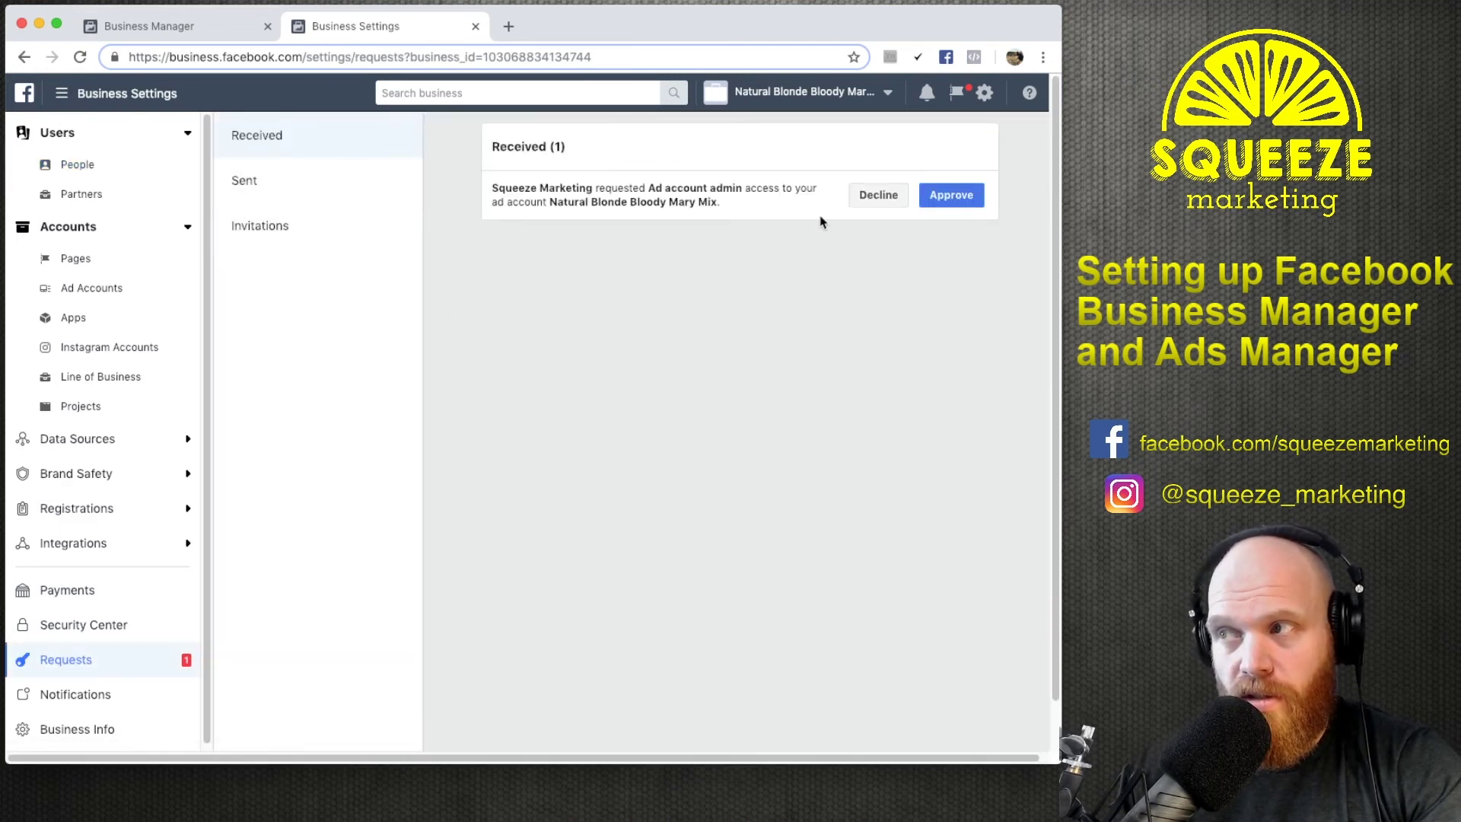
left_click(115, 29)
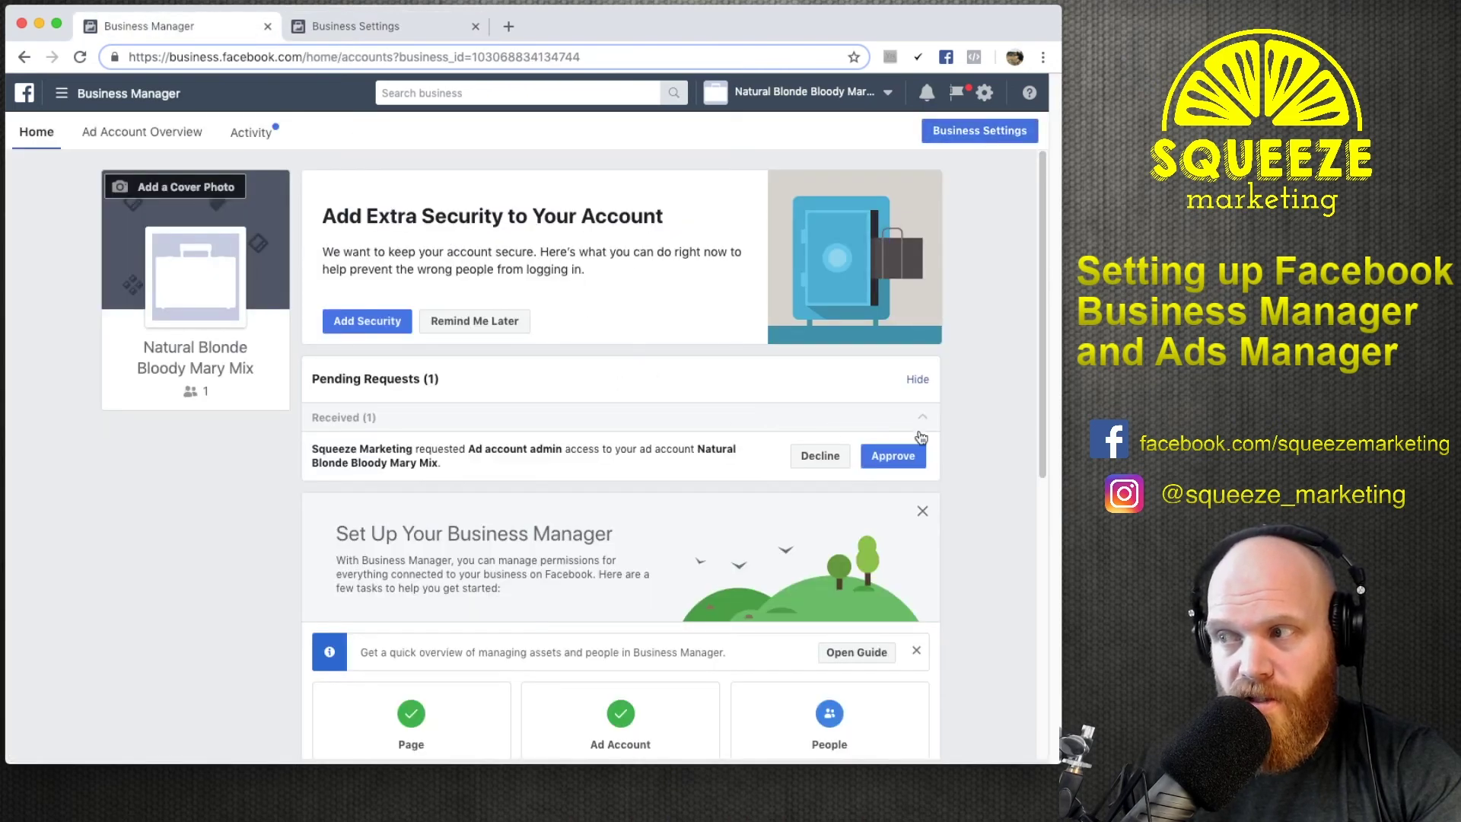
left_click(895, 456)
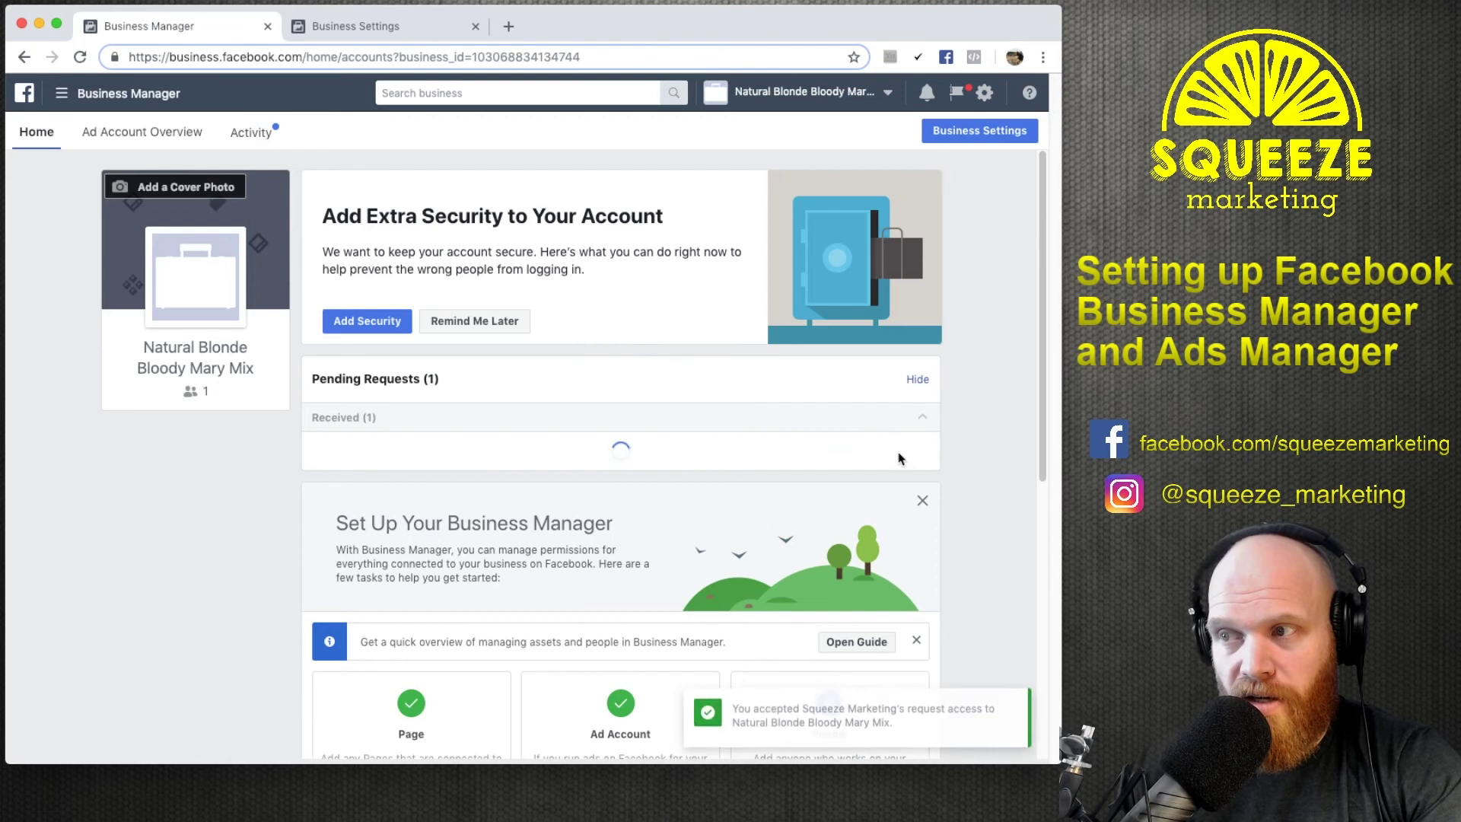